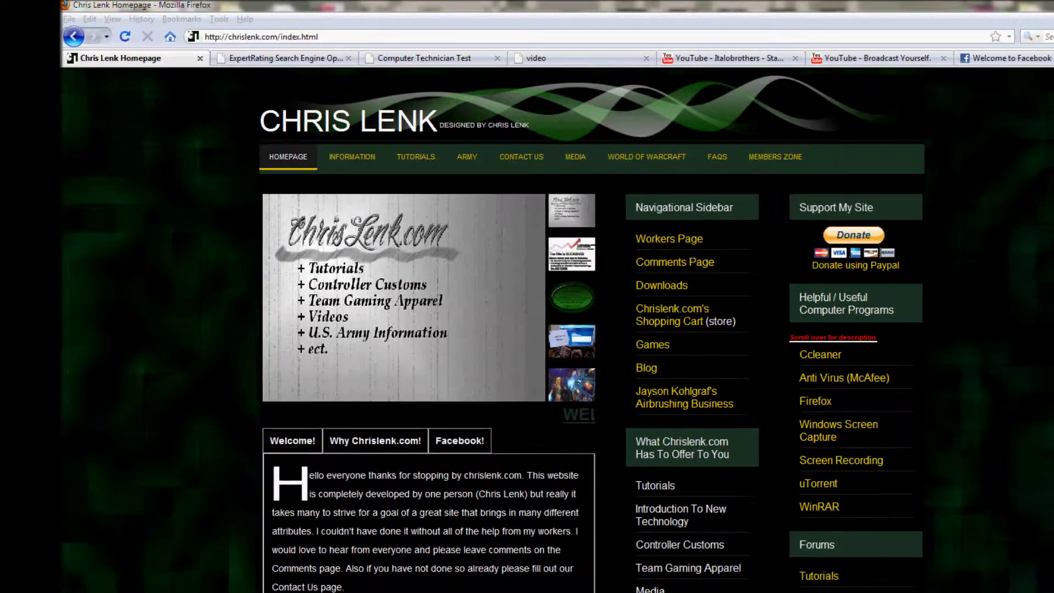
Step: Bring the 'temp folders' Notepad note, listing the Temp path and %temp%, in front of Firefox
key(alt+Tab)
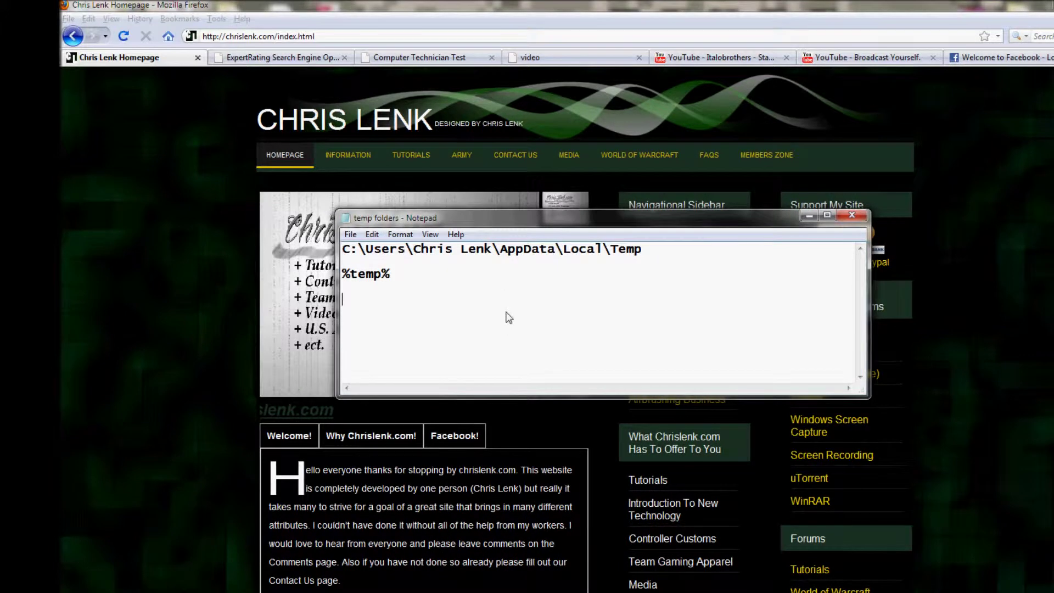
double_click(380, 281)
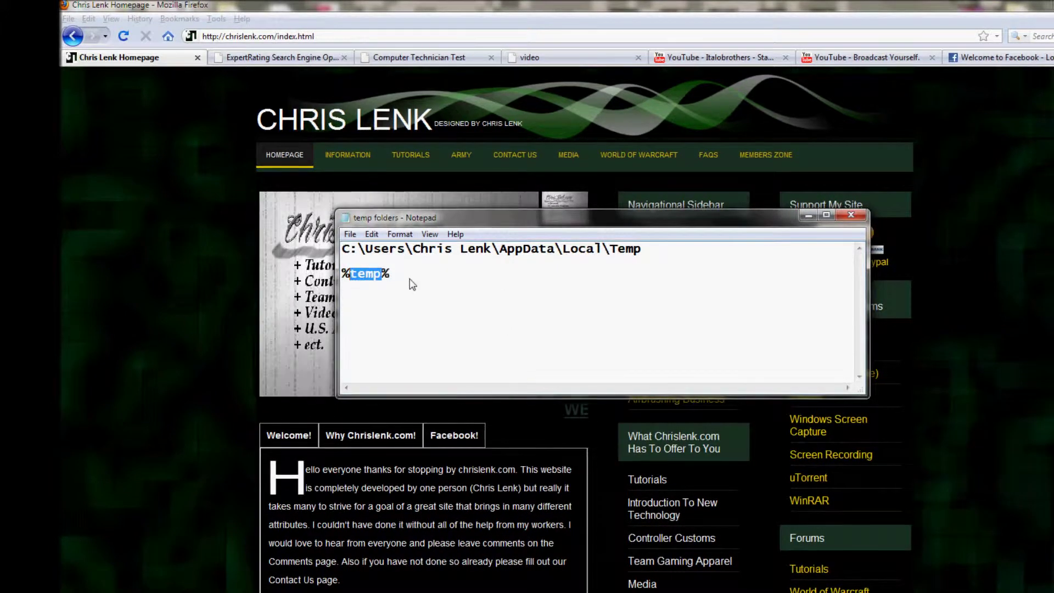
click(482, 285)
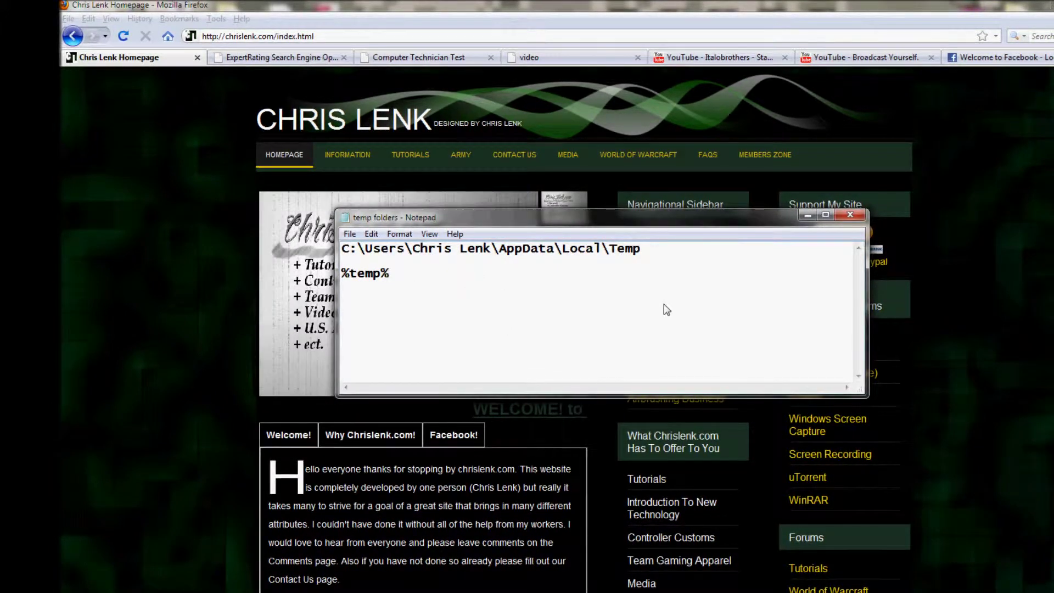
key(Return)
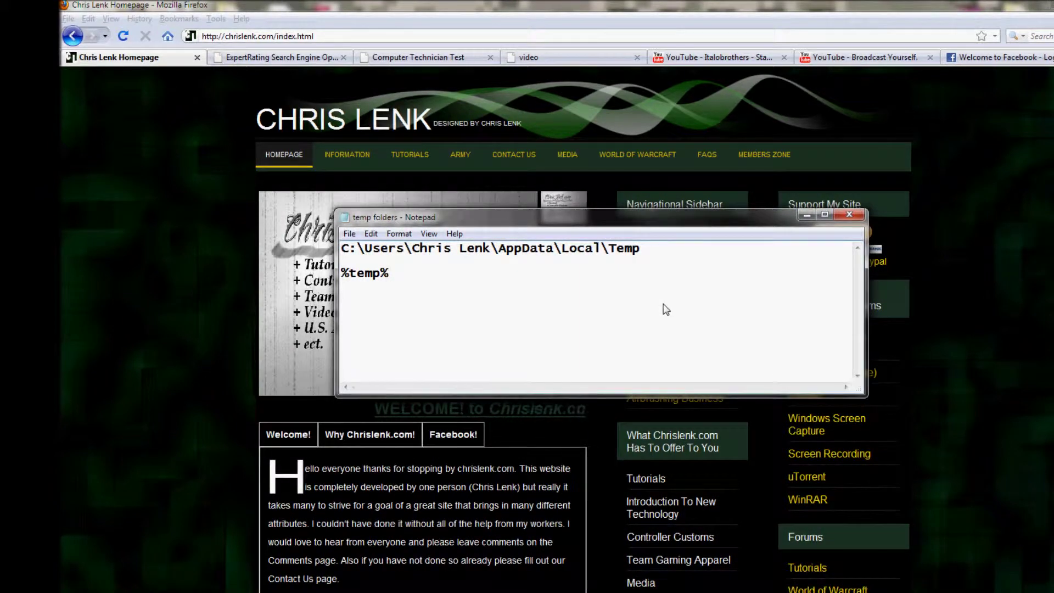
key(Return)
text(temp fodle)
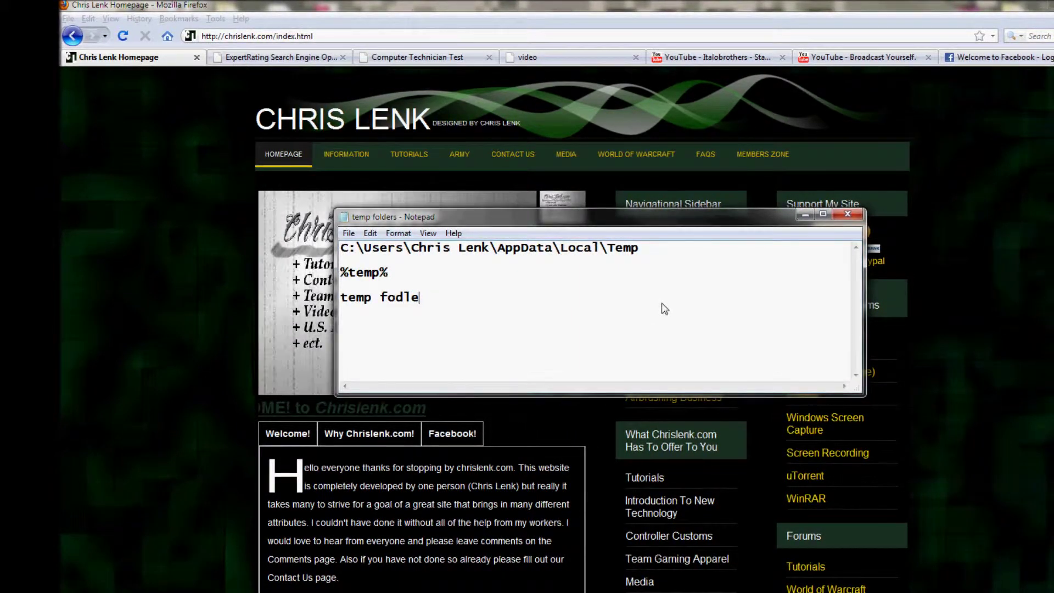
key(BackSpace)
key(BackSpace)
key(BackSpace)
key(BackSpace)
key(BackSpace)
key(BackSpace)
key(BackSpace)
key(BackSpace)
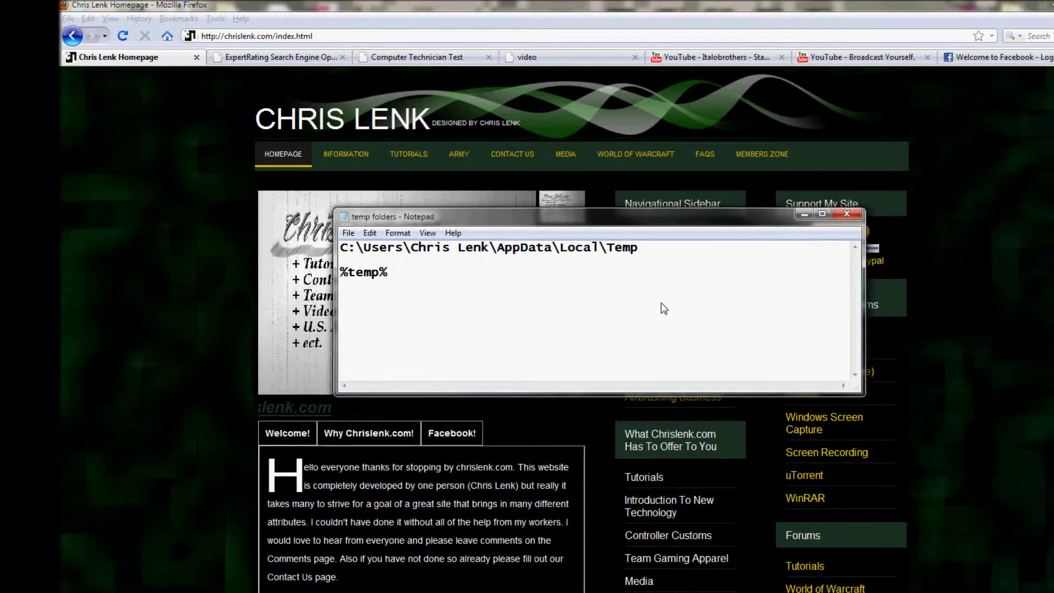
key(BackSpace)
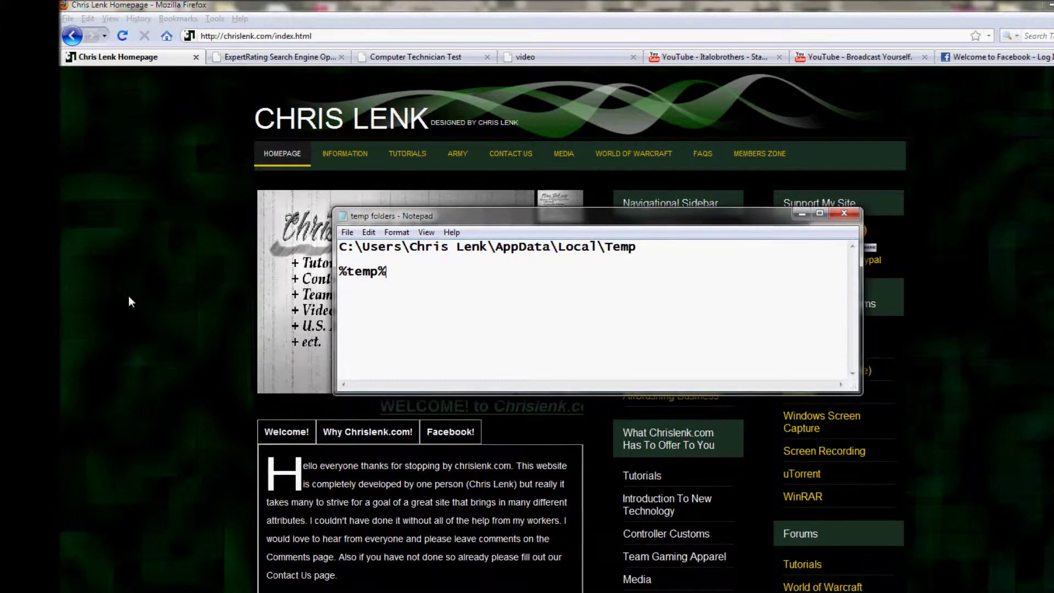
click(801, 212)
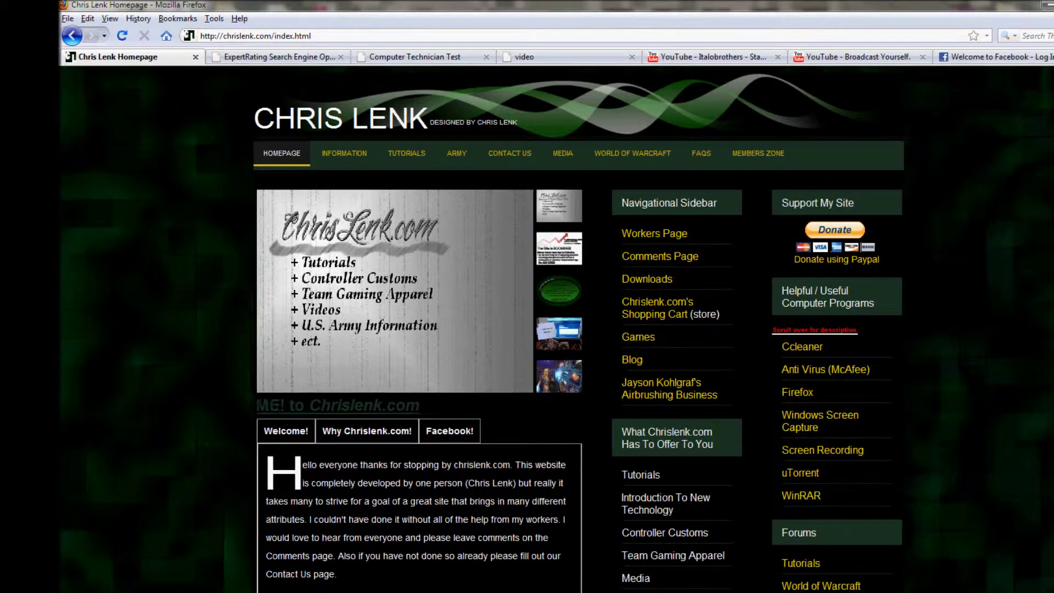
click(1004, 170)
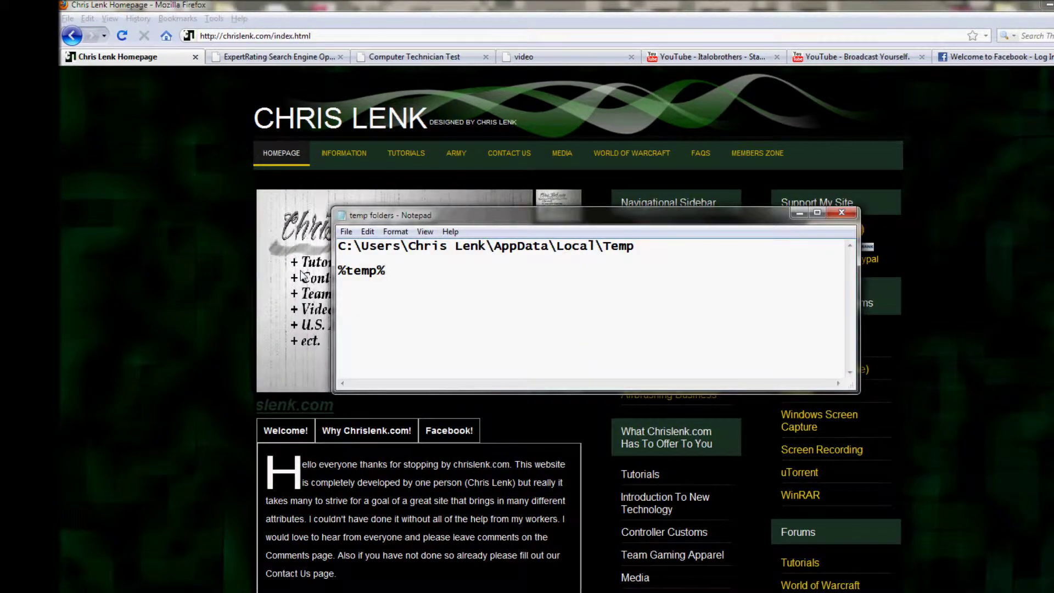
drag(385, 271, 347, 277)
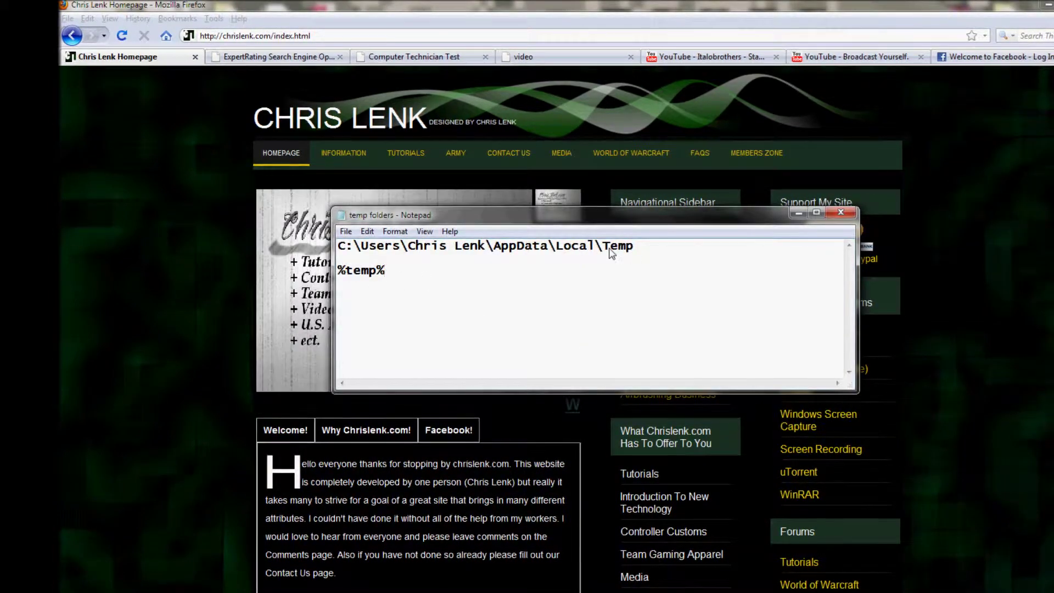
drag(634, 246, 337, 246)
drag(385, 272, 344, 246)
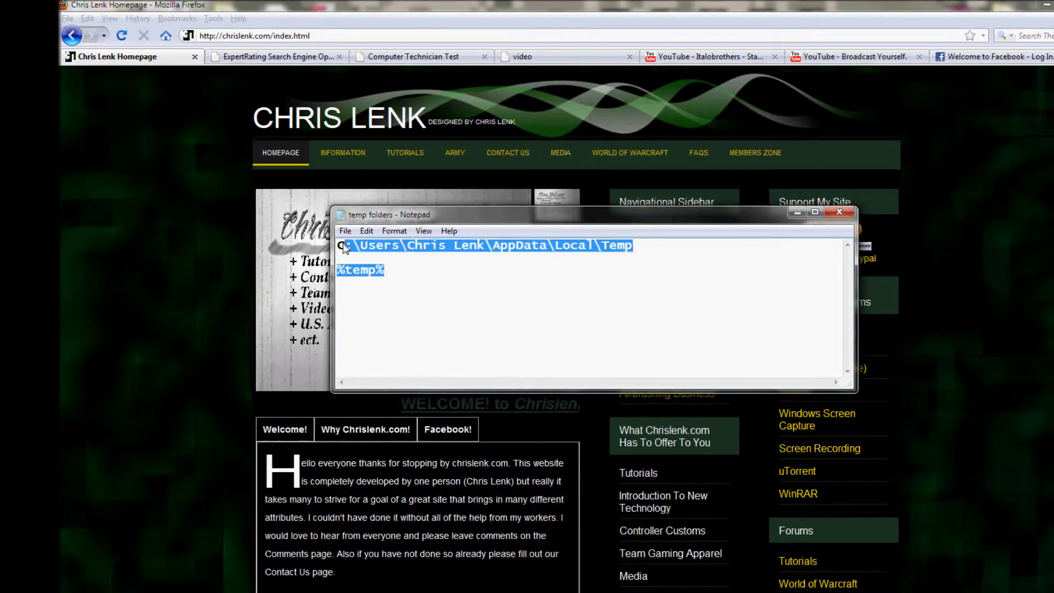
click(421, 278)
drag(634, 247, 333, 243)
key(ctrl+c)
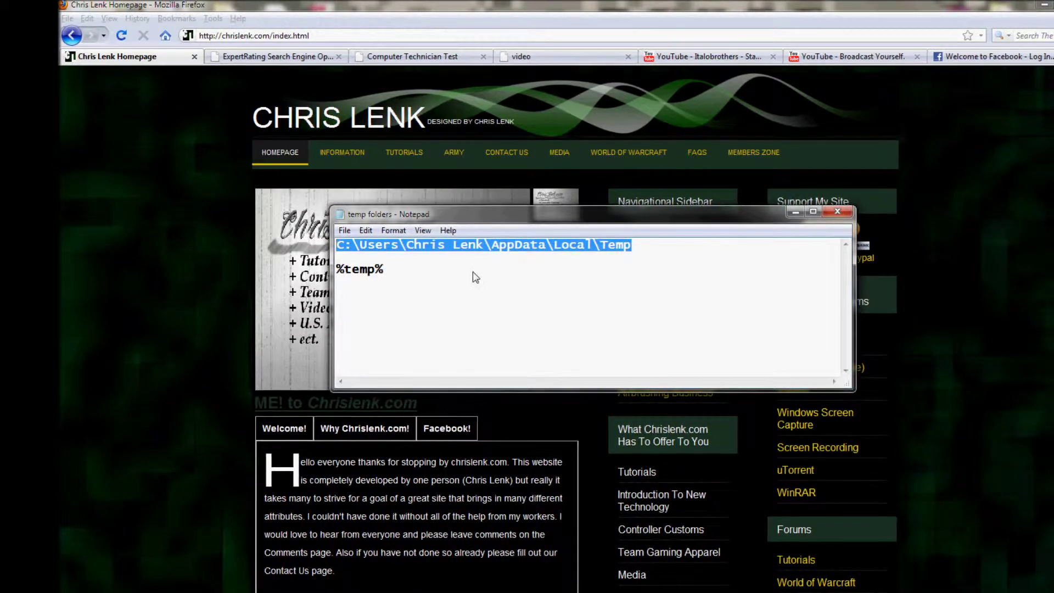
click(423, 278)
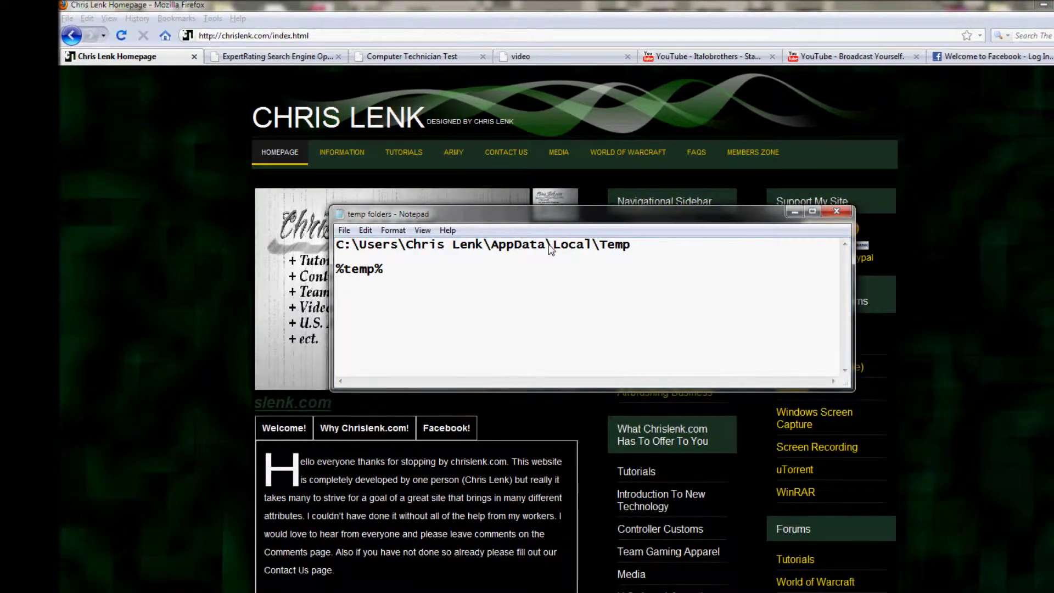
click(671, 251)
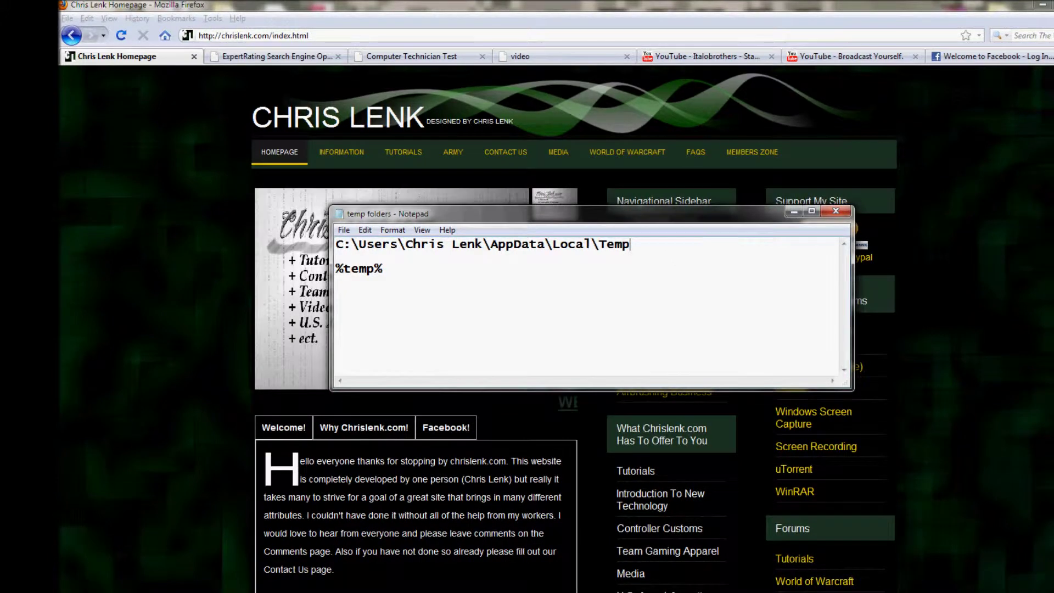
key(super)
Step: Open the local AppData Temp folder in Explorer by pasting its path into the address bar
key(super+e)
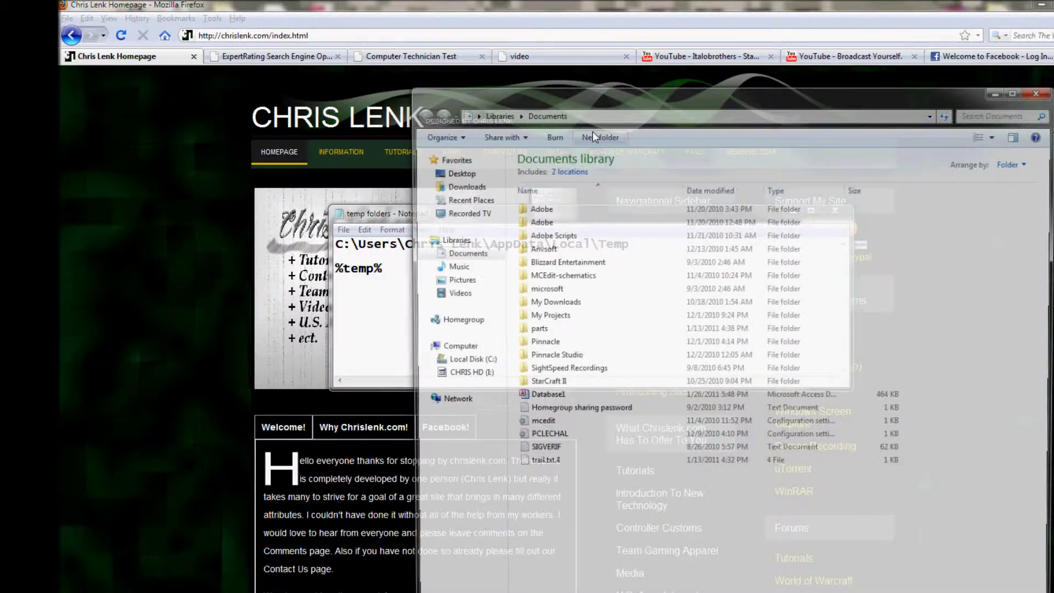
click(618, 117)
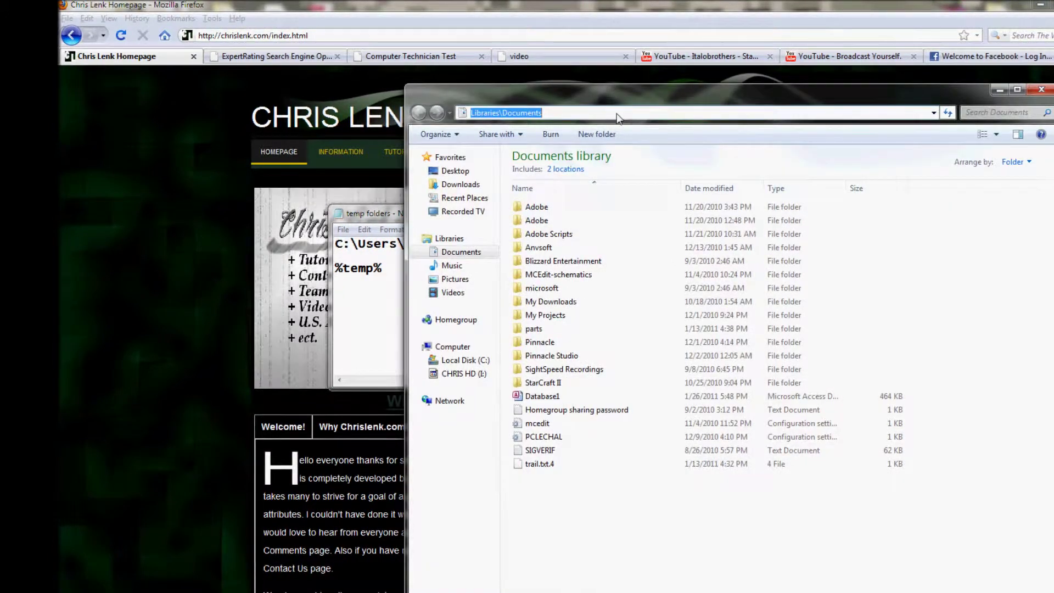
key(ctrl+v)
key(Return)
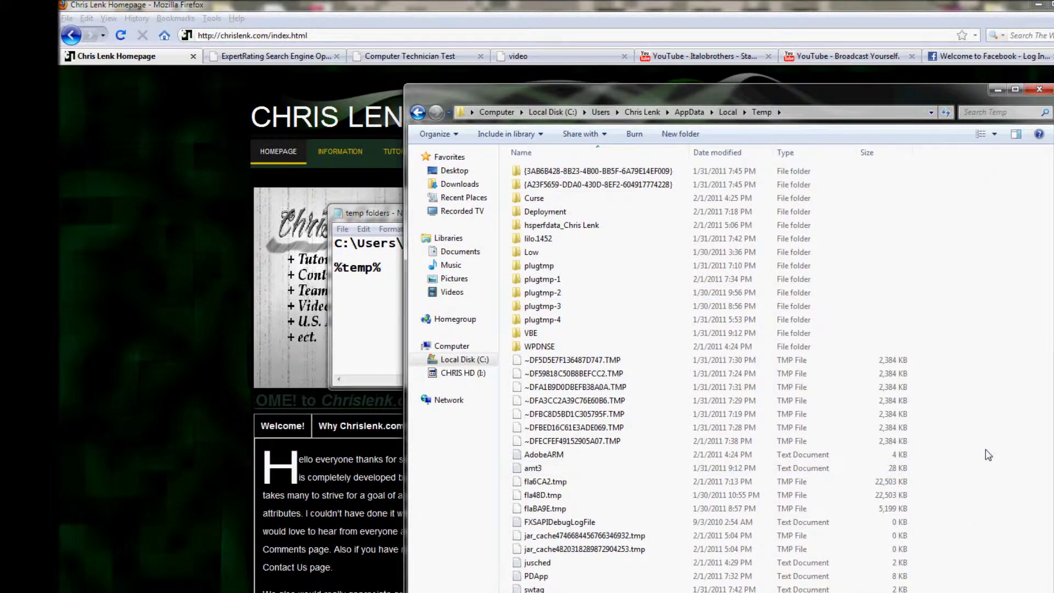
Step: Delete the bottom files in Temp, including the jar_cache, jusched and swtag files
drag(952, 592, 551, 519)
right_click(559, 519)
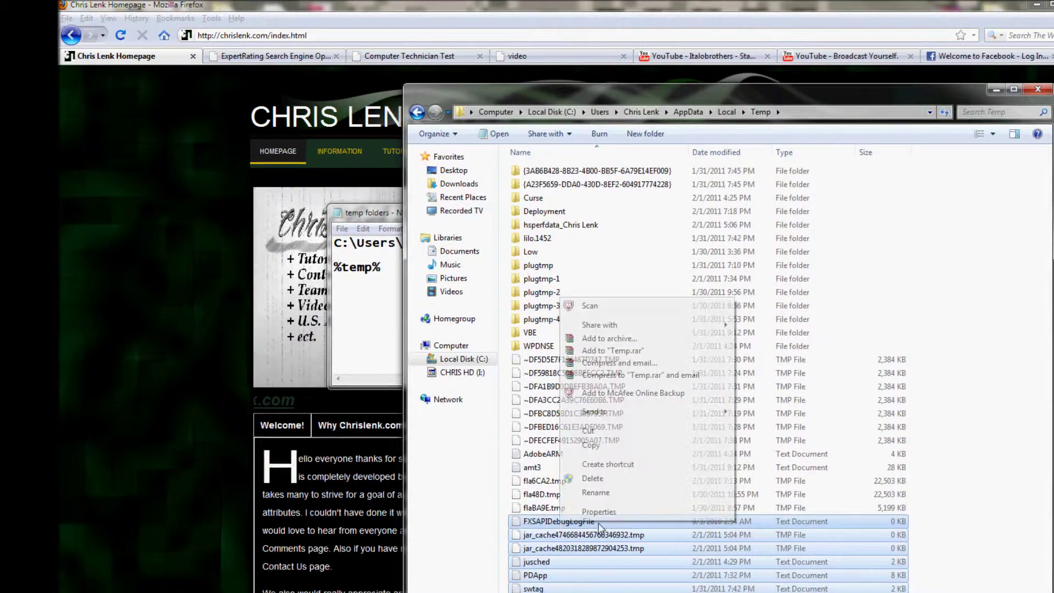
click(611, 481)
click(609, 349)
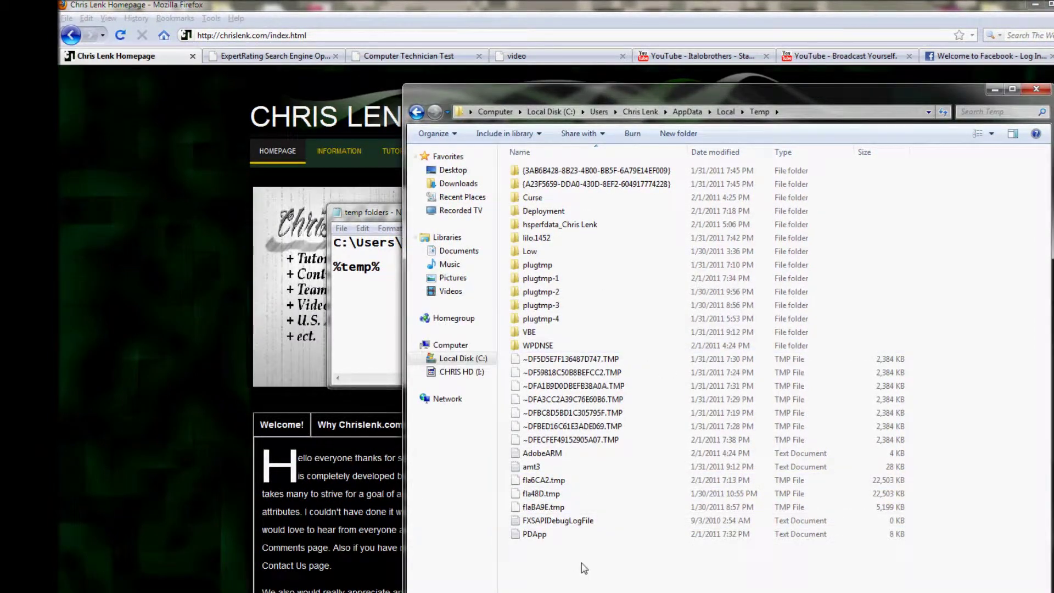
click(365, 303)
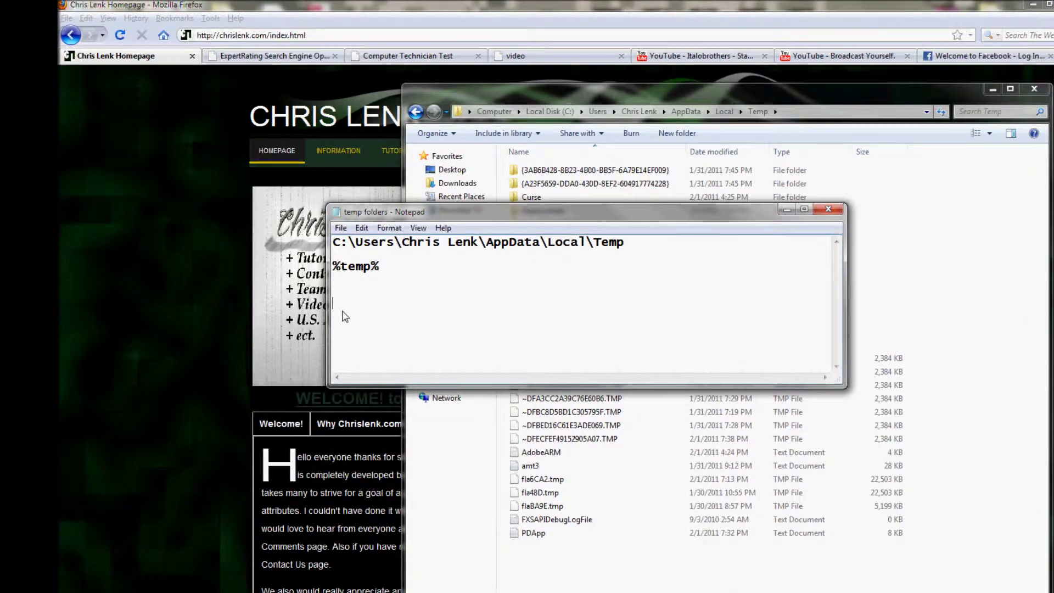
Step: Add the line '.tmp stands for temp' under %temp% in the note and move the note window left
key(BackSpace)
key(BackSpace)
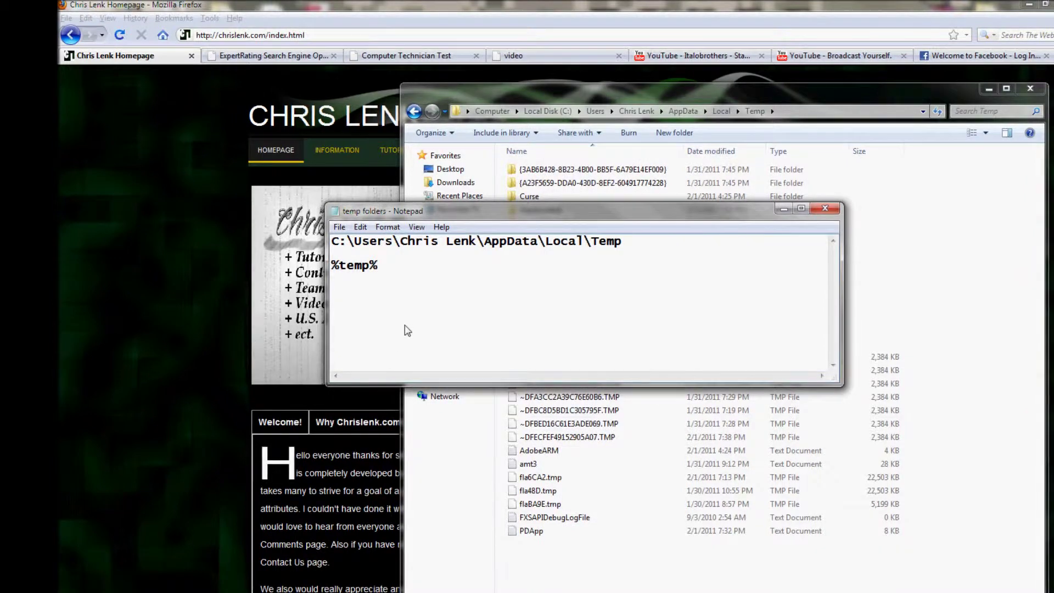
click(550, 555)
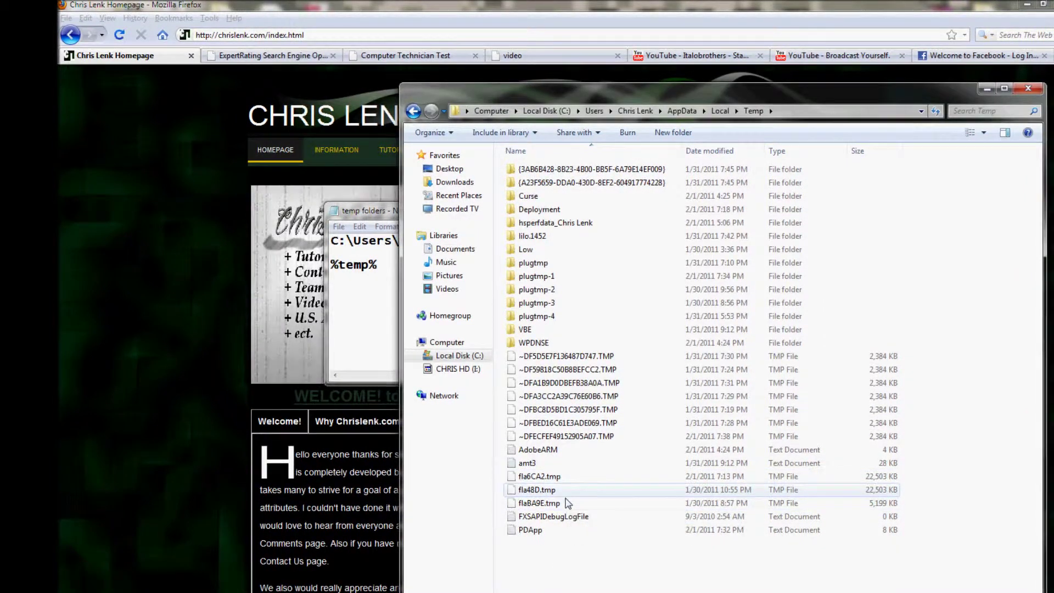
click(390, 300)
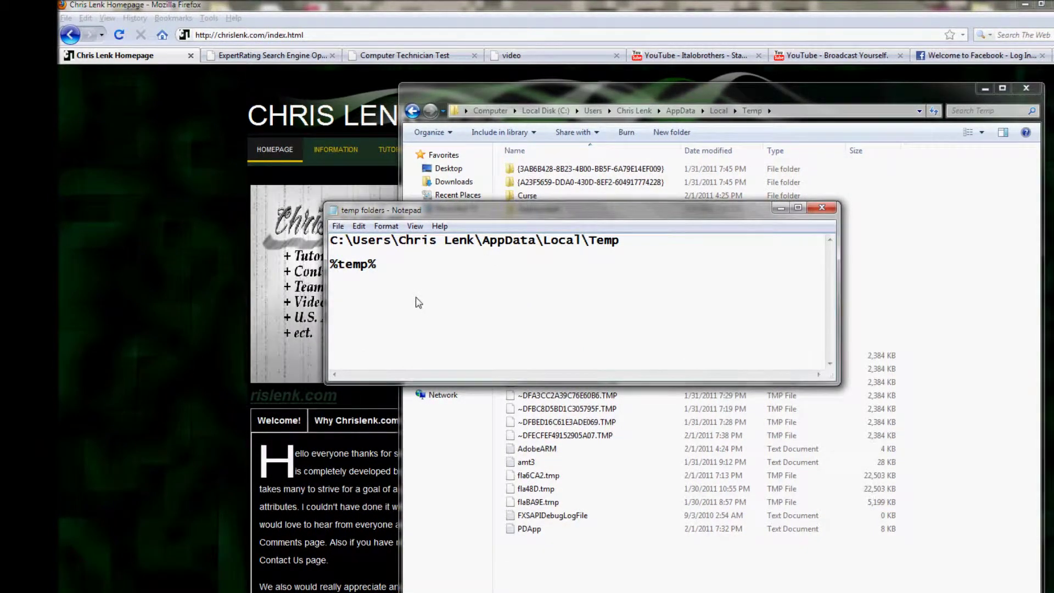
text(.tmp)
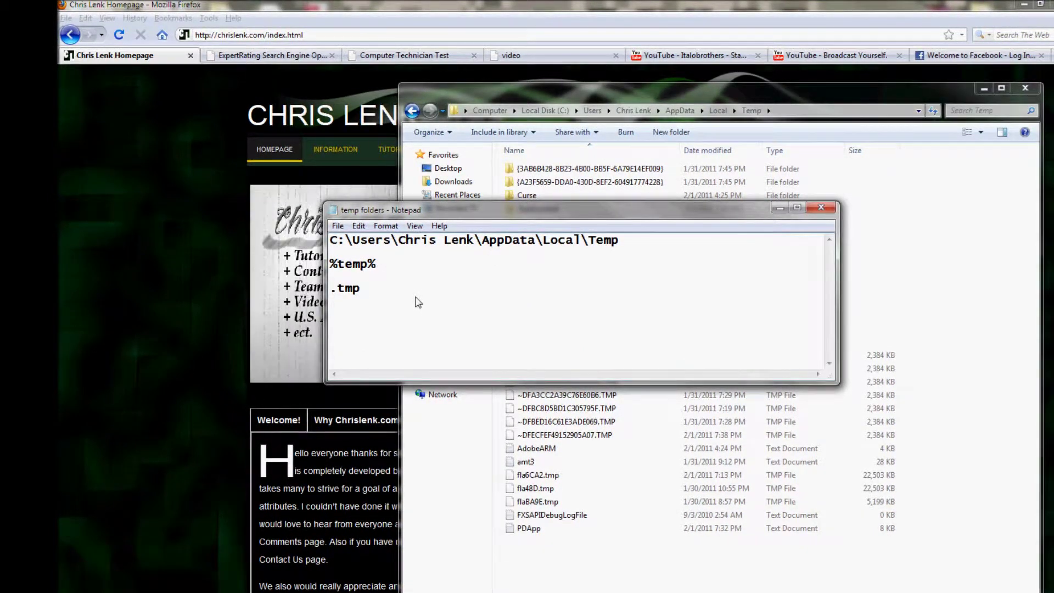
text( stands t)
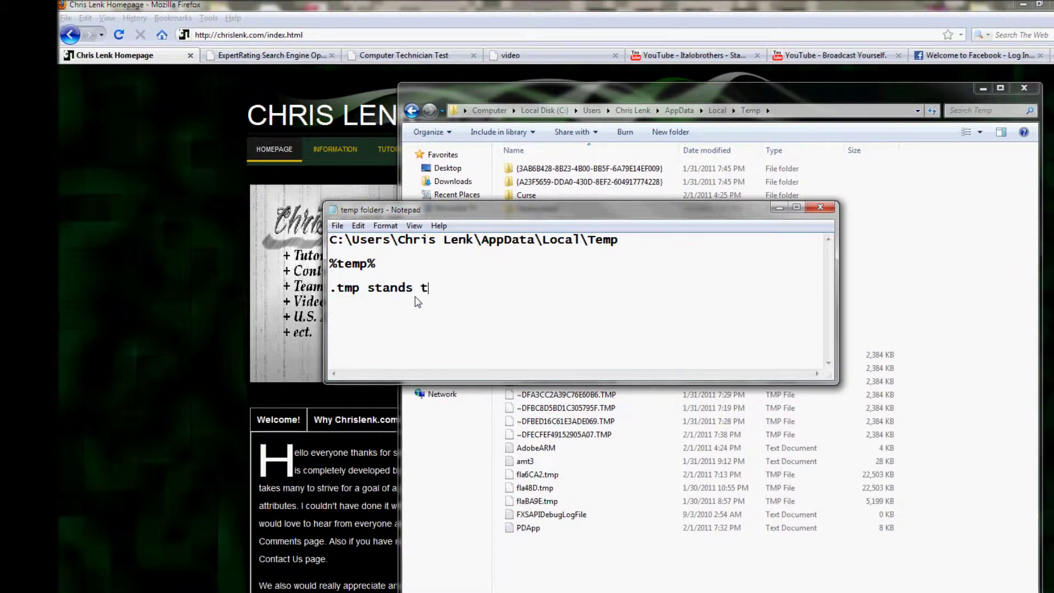
key(BackSpace)
text(for temp)
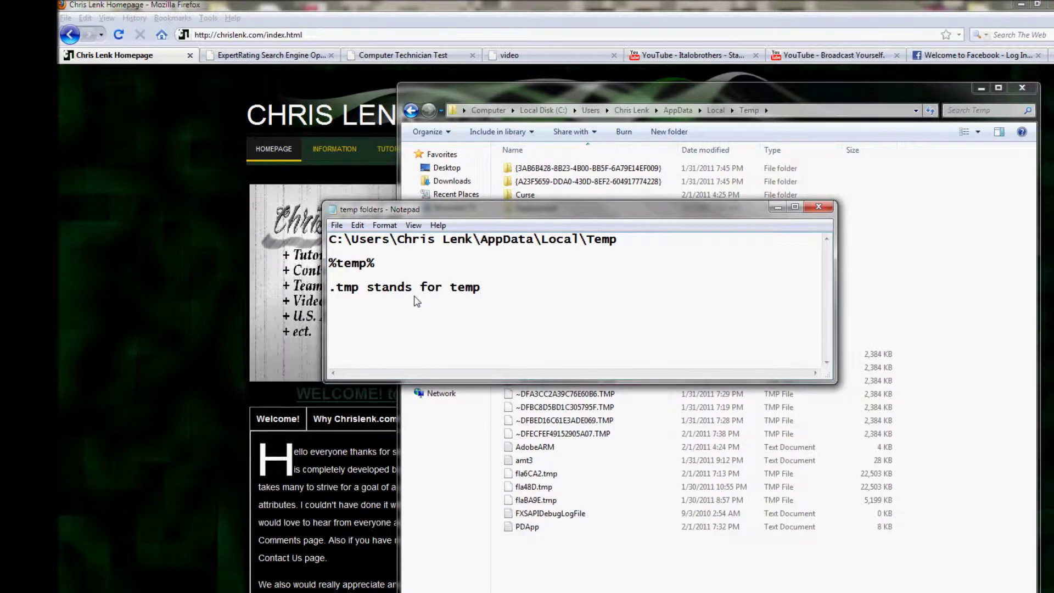
text(ora)
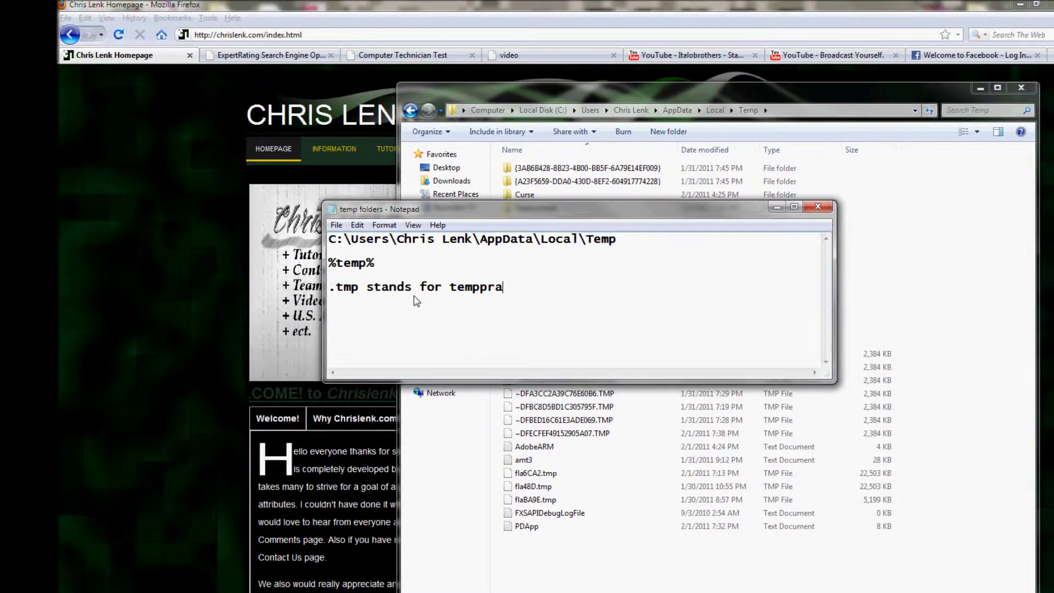
key(BackSpace)
key(BackSpace)
key(BackSpace)
text(orarr)
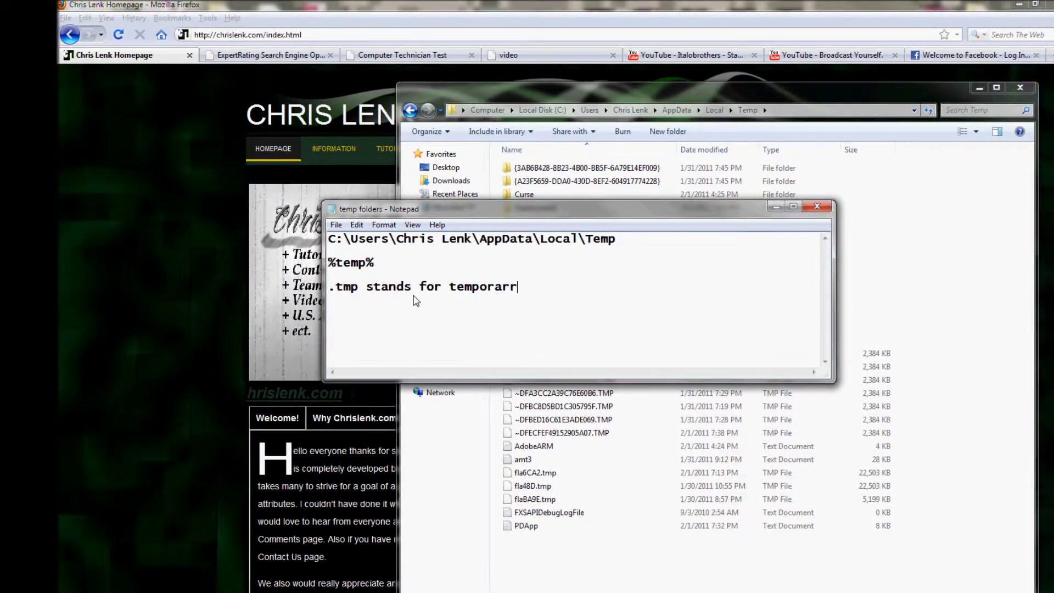
key(BackSpace)
key(BackSpace)
key(BackSpace)
key(BackSpace)
key(BackSpace)
key(BackSpace)
key(BackSpace)
key(BackSpace)
key(BackSpace)
key(BackSpace)
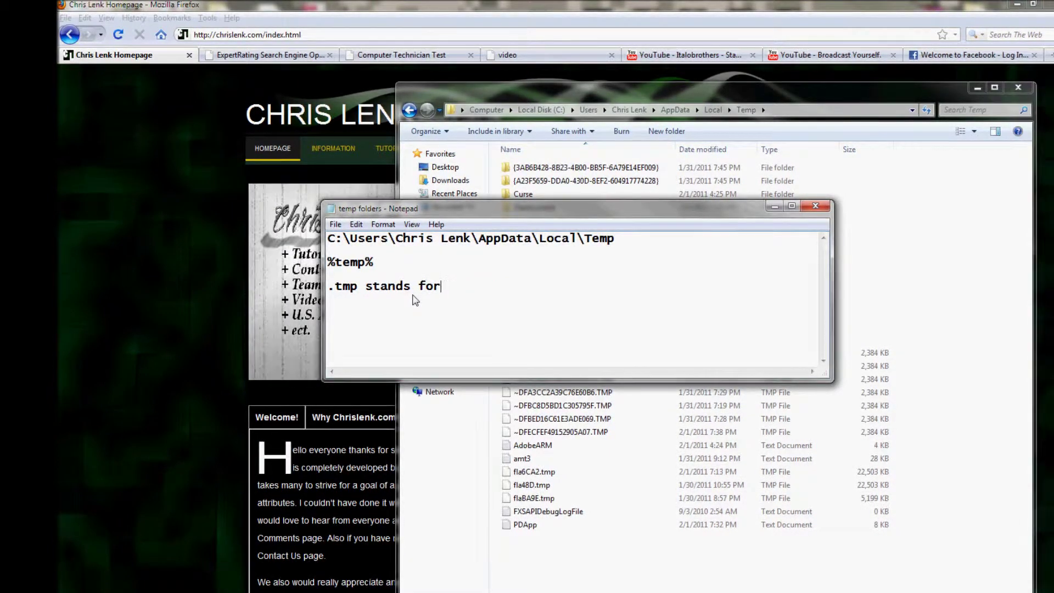
text(temp)
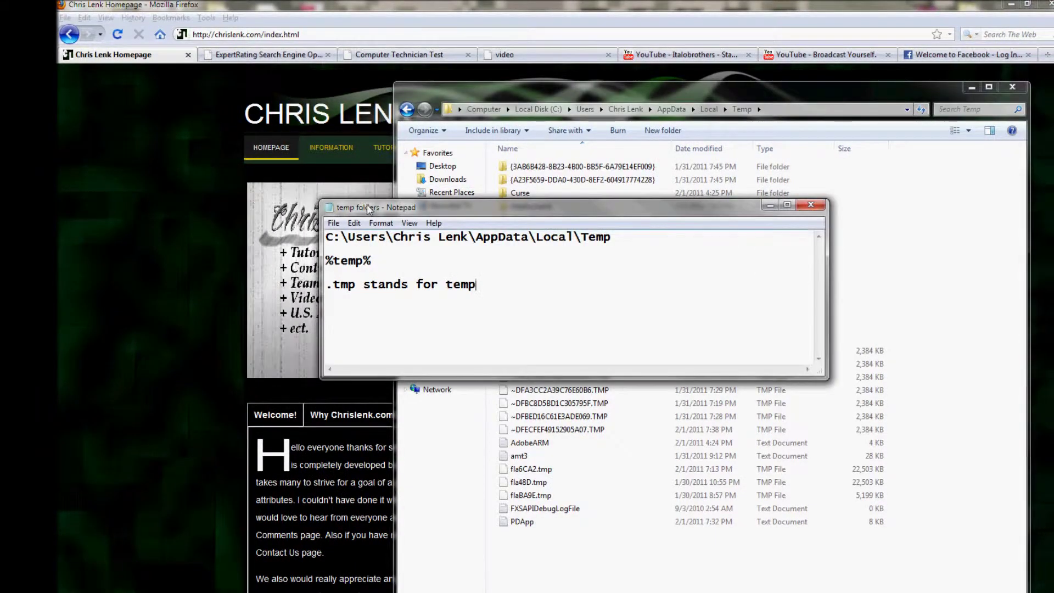
drag(571, 215, 444, 231)
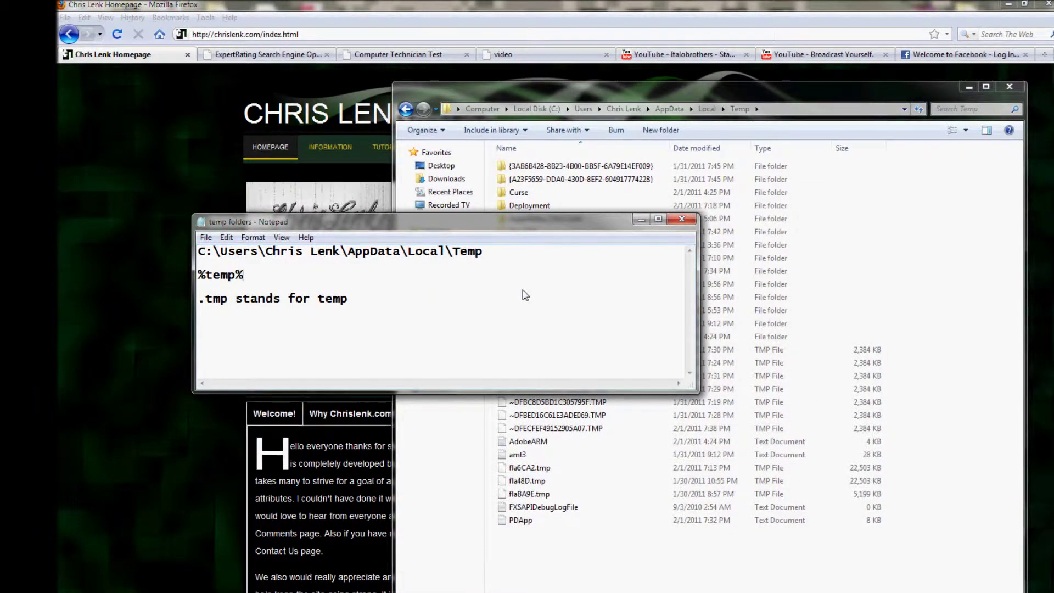
click(842, 88)
Step: Close the Temp folder window and search the Start menu for %temp%
click(1007, 88)
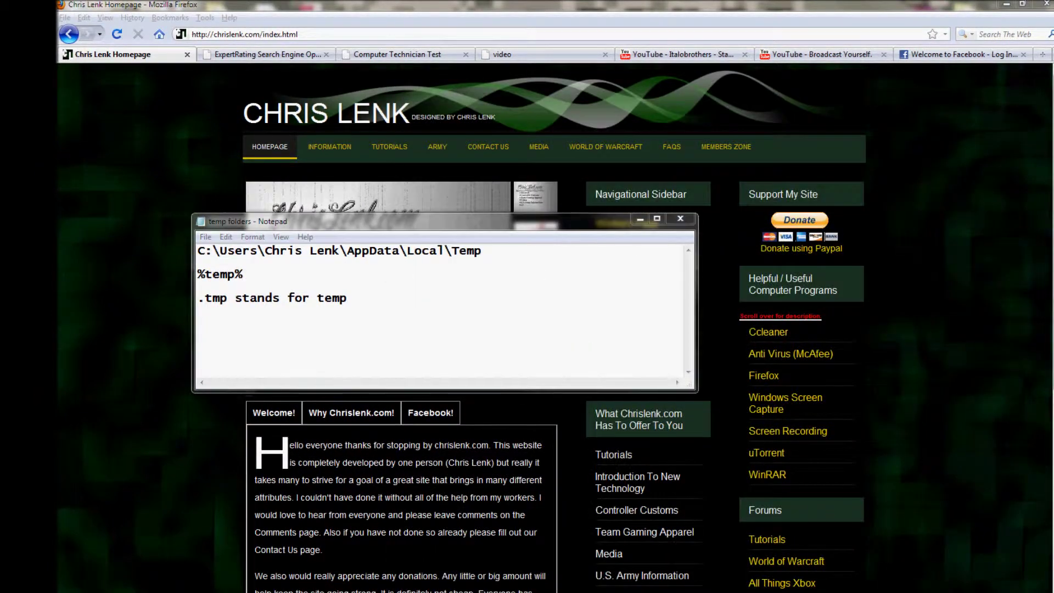
key(super)
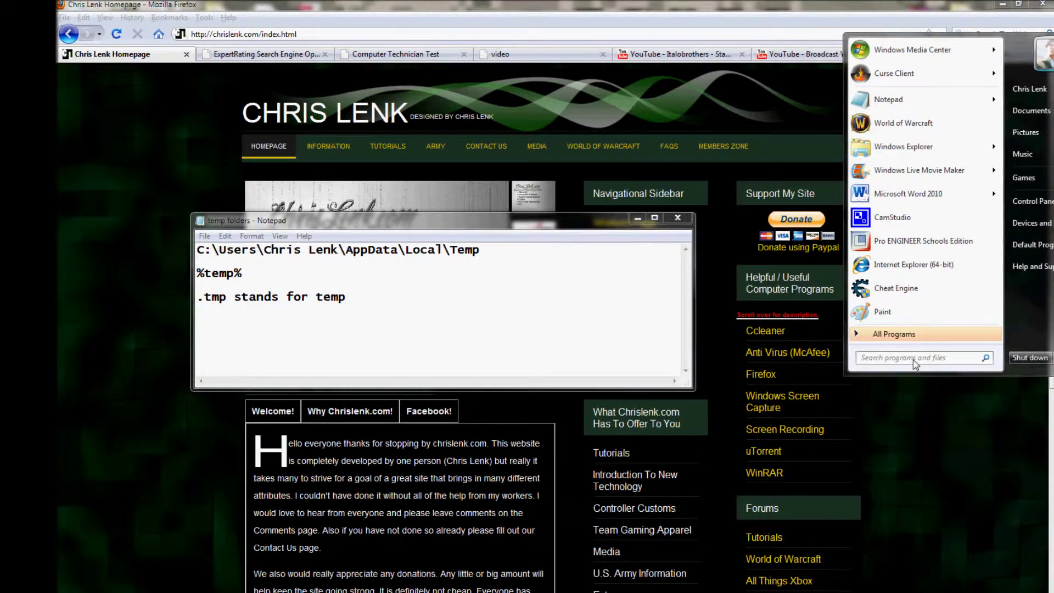
text(%temp%)
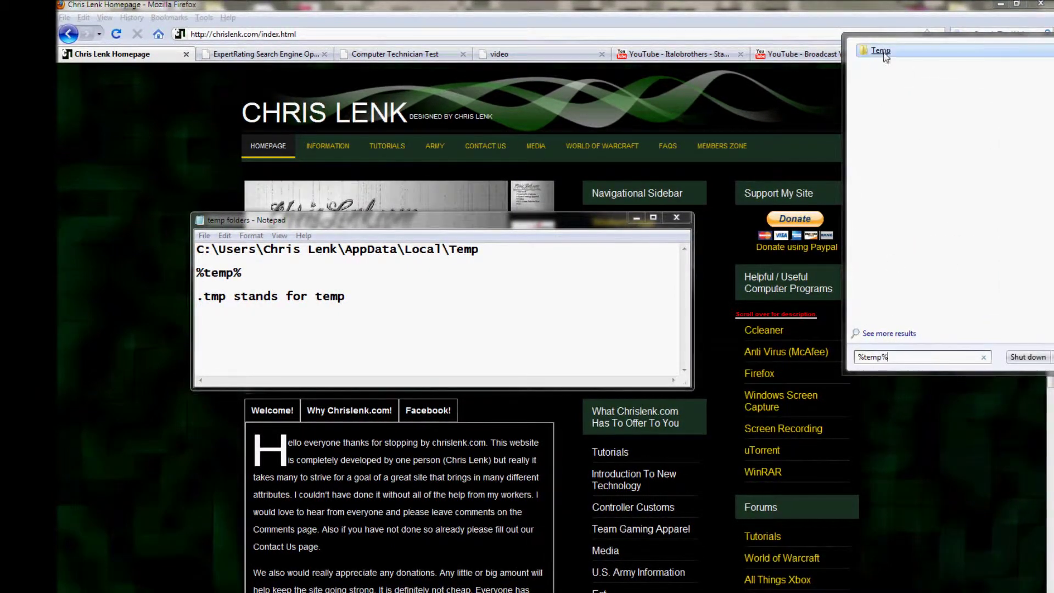
Step: Open the %temp% result, then climb up to C: and open Users and the user's profile folder
key(Return)
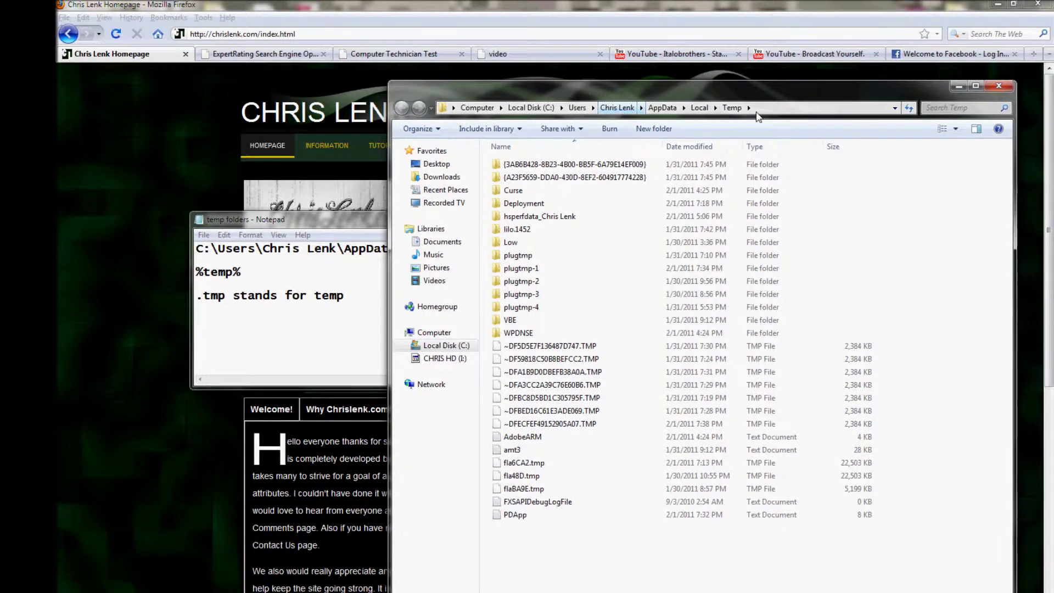
click(699, 109)
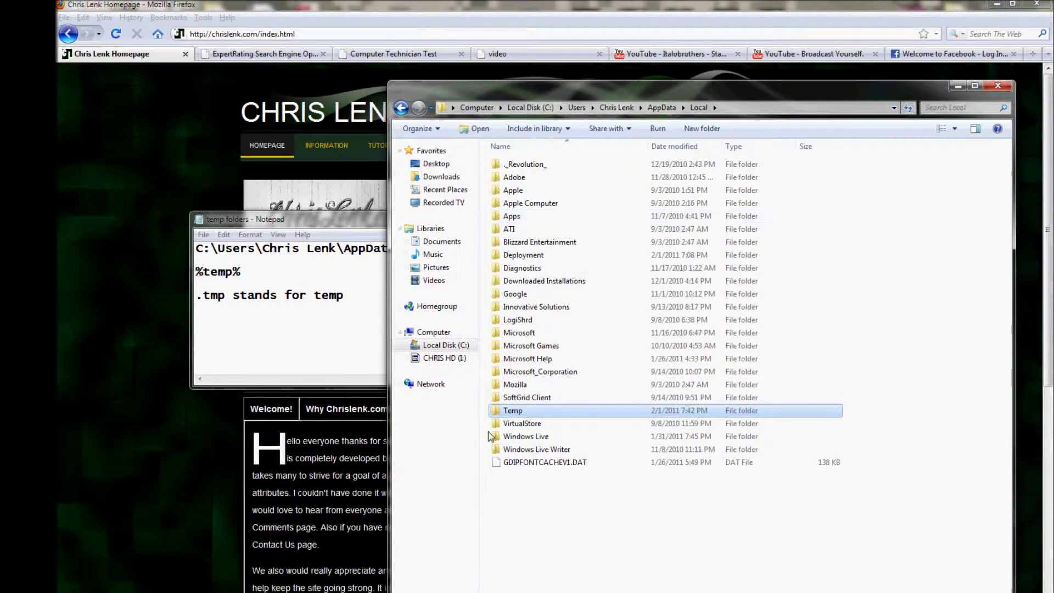
click(575, 107)
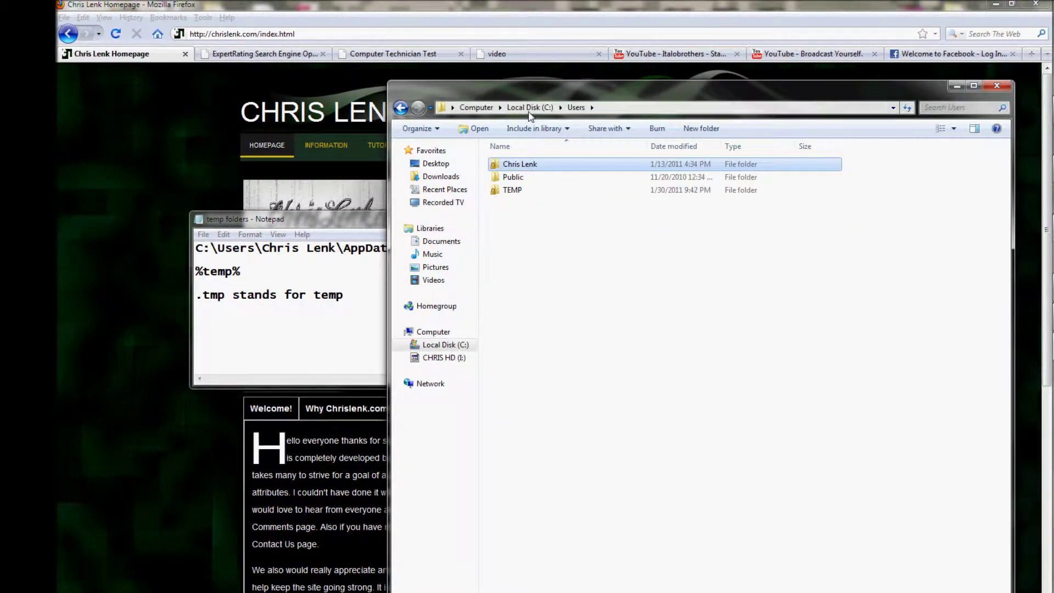
click(529, 108)
double_click(530, 242)
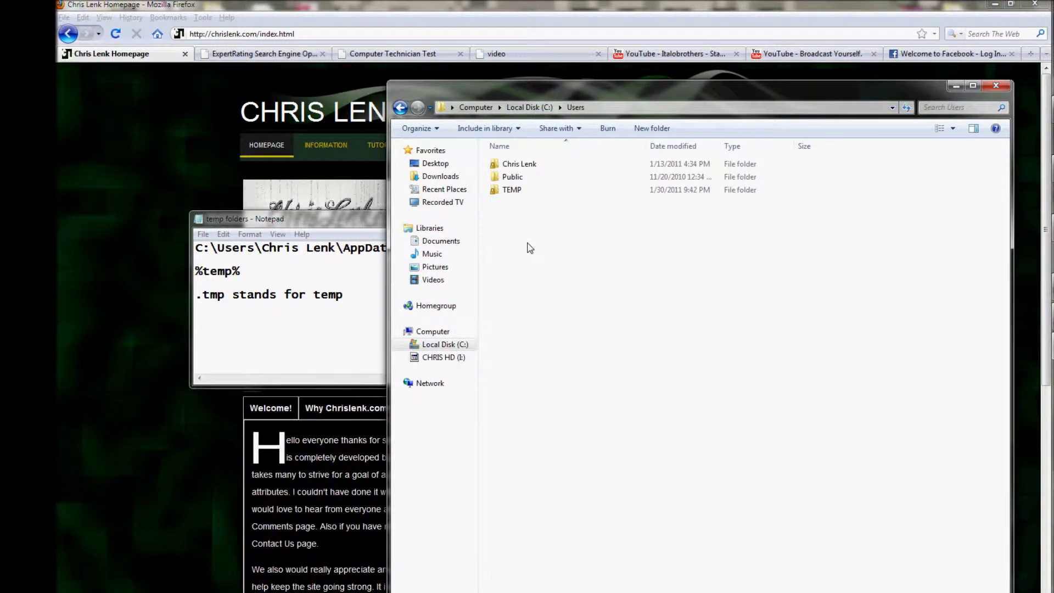
double_click(546, 164)
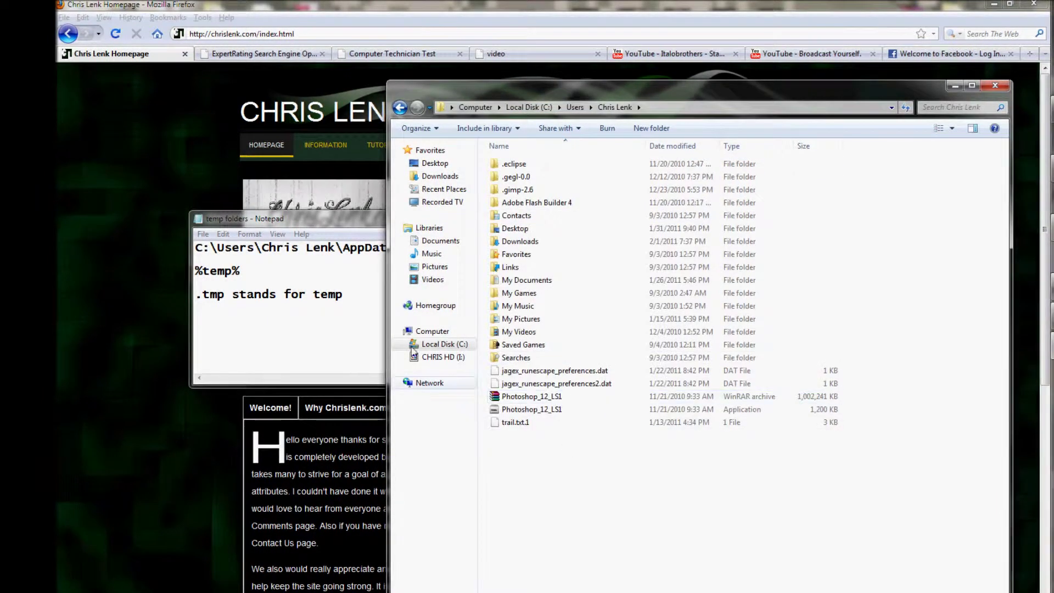
Step: Check the AppData part of the Temp path written in the notes
click(378, 254)
double_click(378, 248)
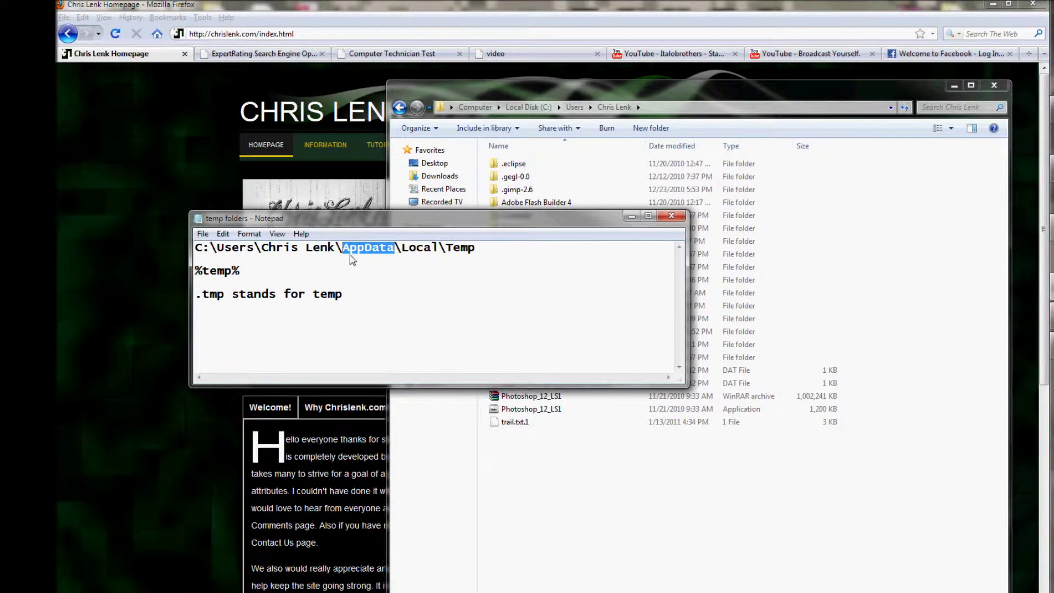
click(428, 346)
click(640, 517)
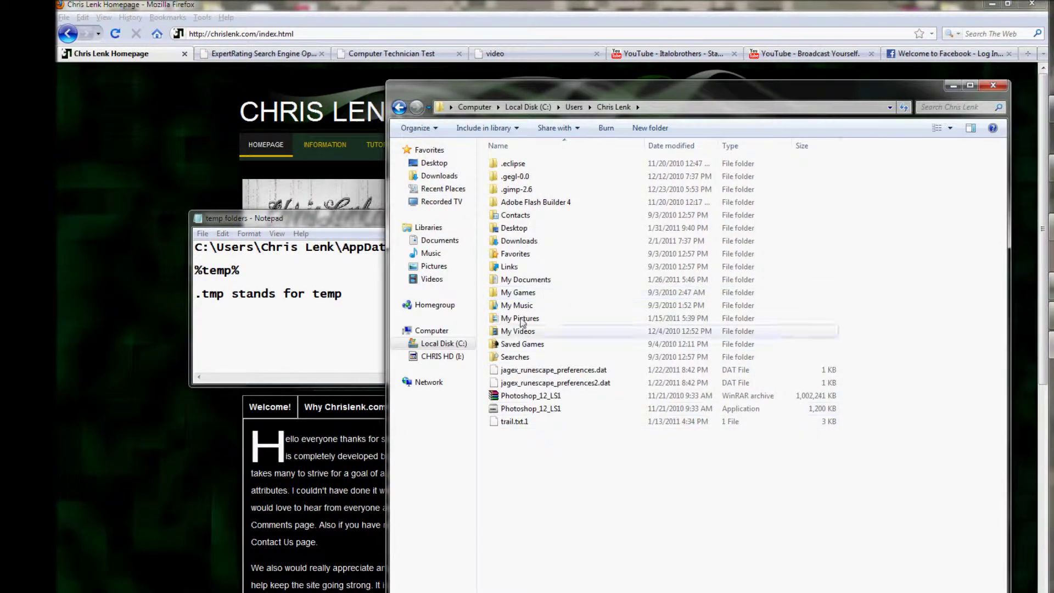
Step: Append \AppData\ to the profile folder address and dismiss the resulting can't-find error
click(662, 111)
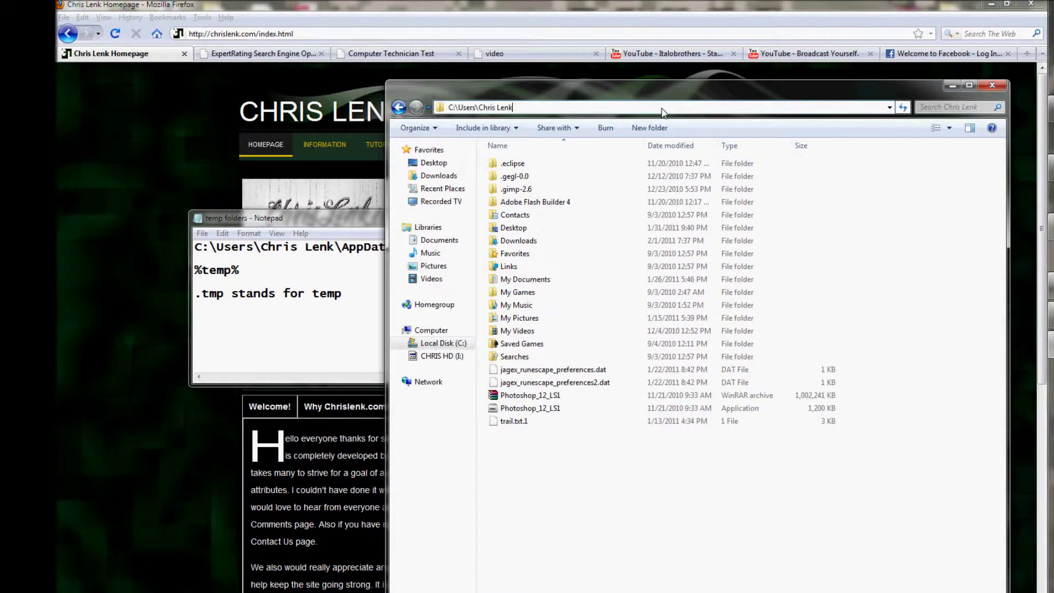
key(Return)
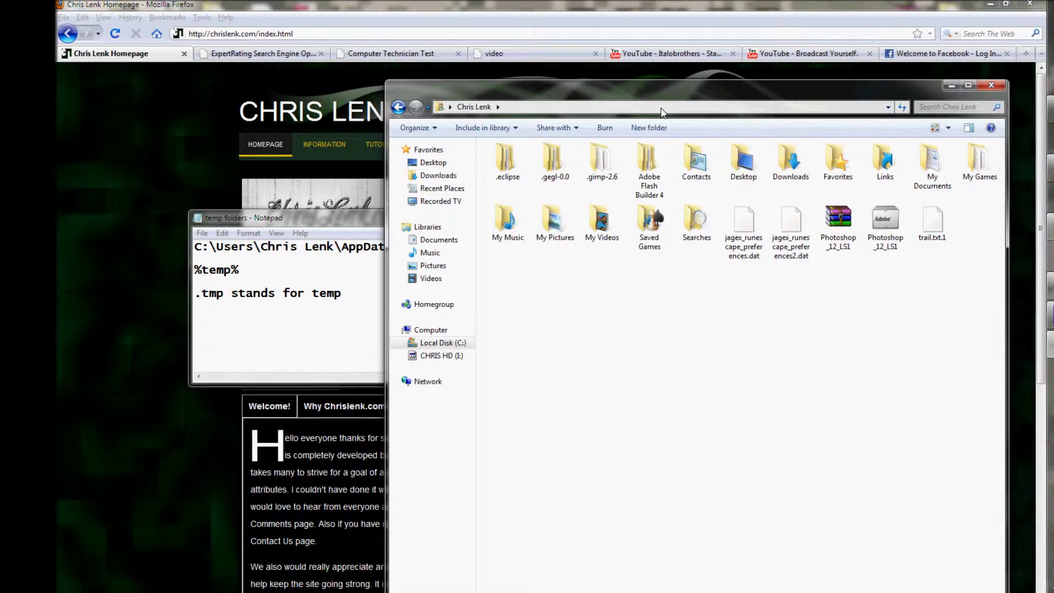
click(663, 111)
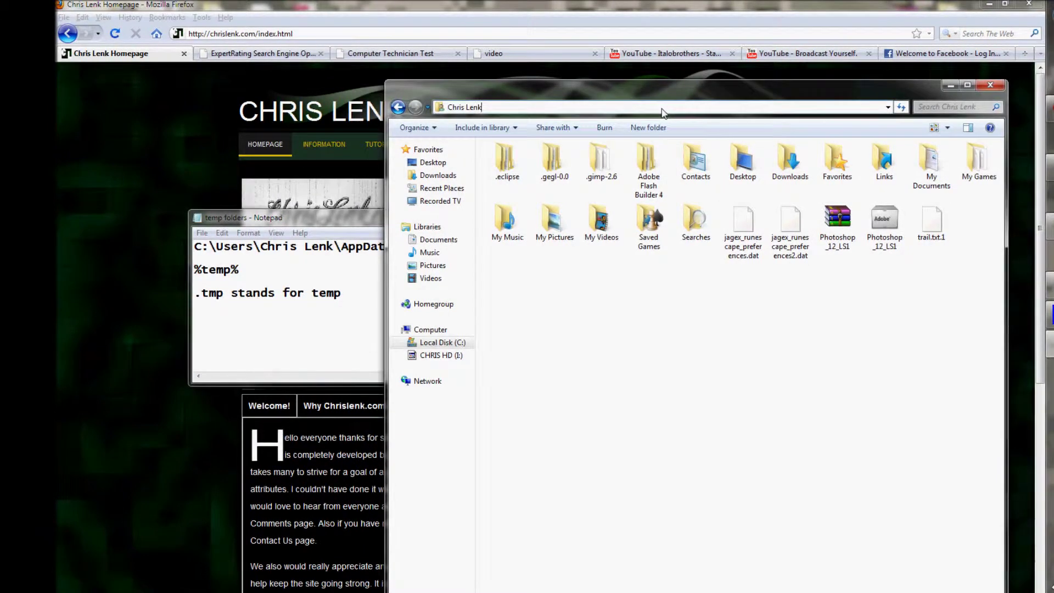
text(\App)
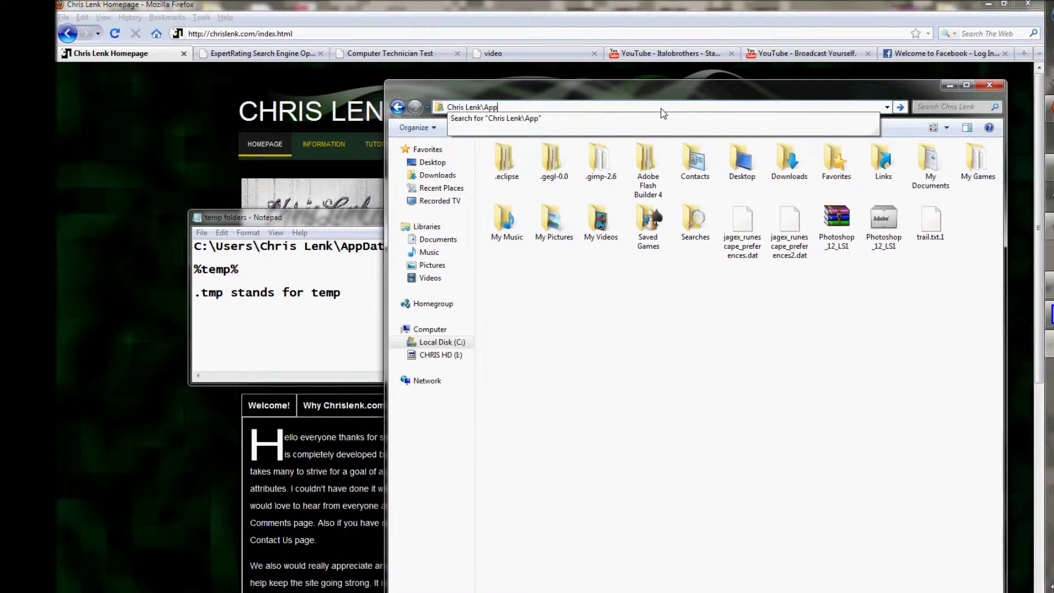
text(D)
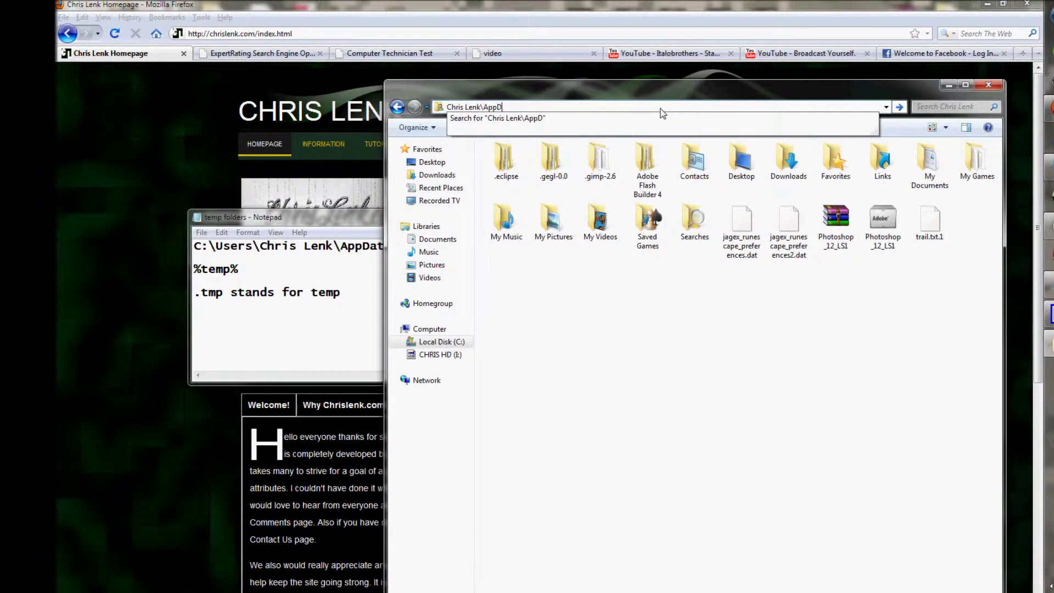
text(ata)
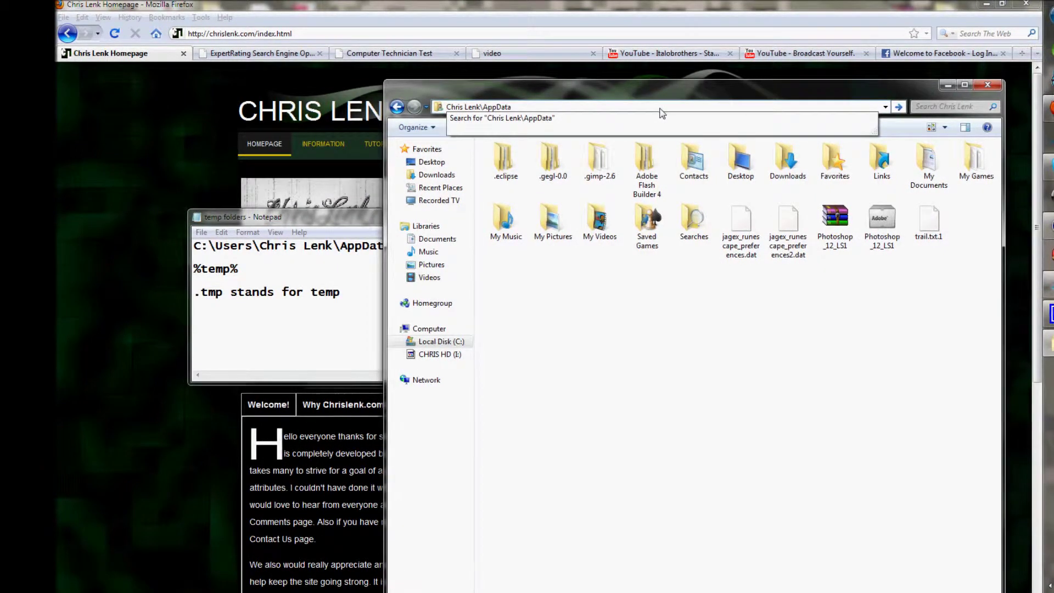
text(\)
key(Return)
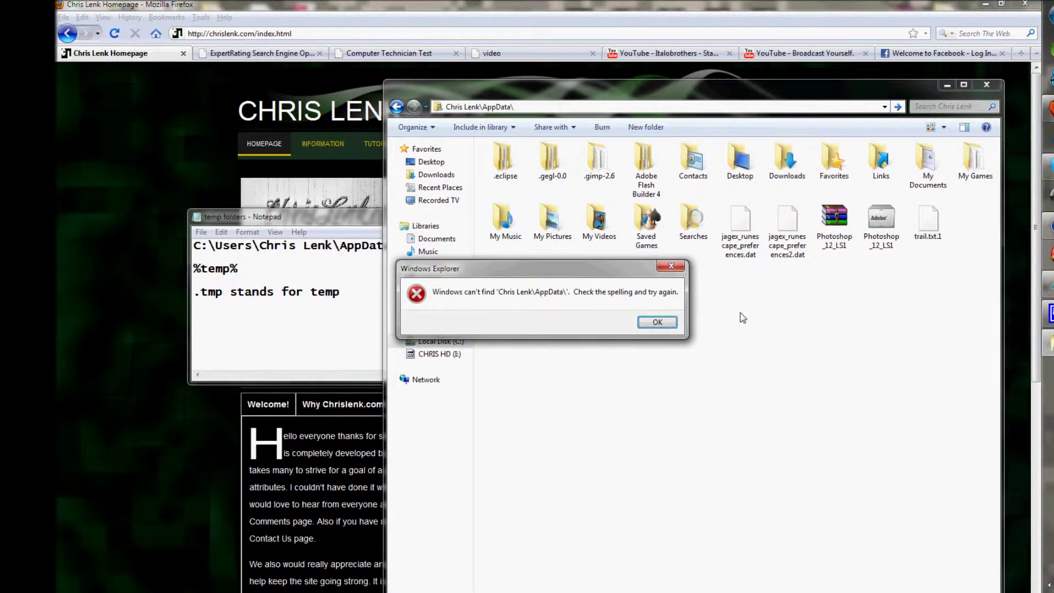
click(651, 324)
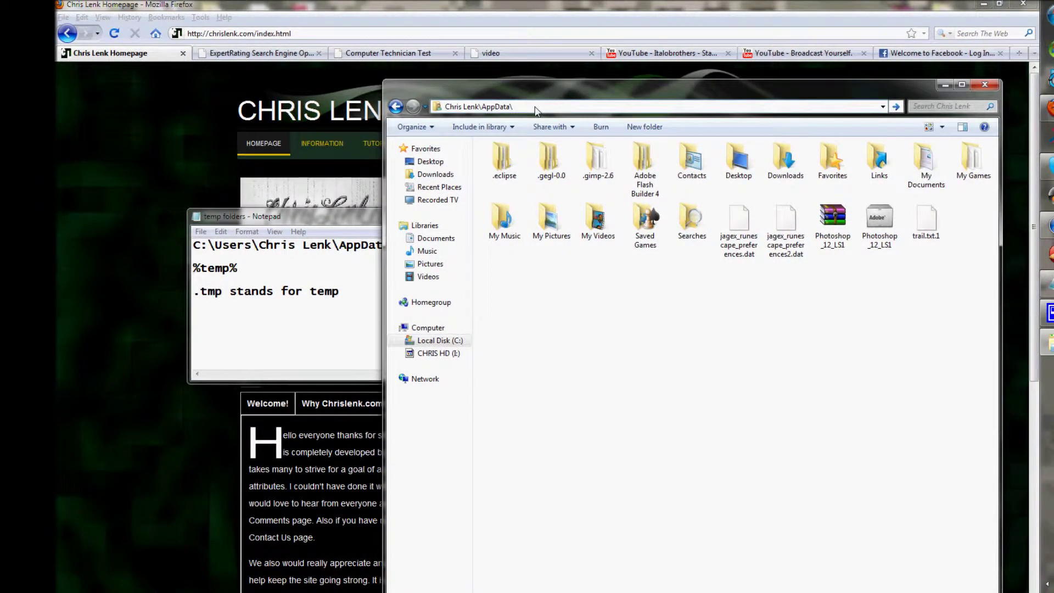
Step: Copy the path up to AppData from the notes and paste it as Explorer's address
click(350, 296)
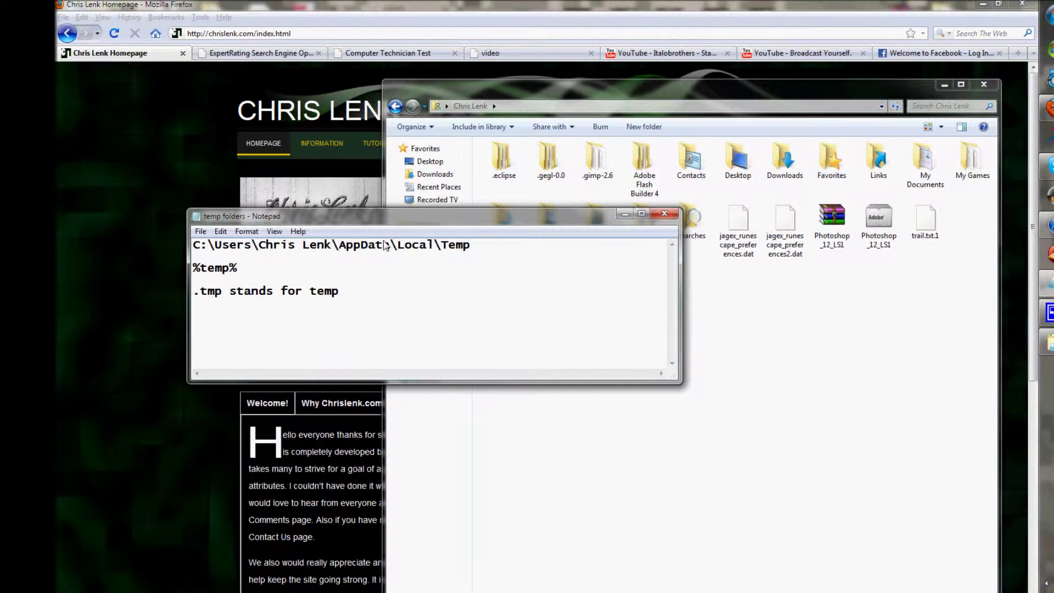
drag(394, 245, 181, 248)
key(ctrl+c)
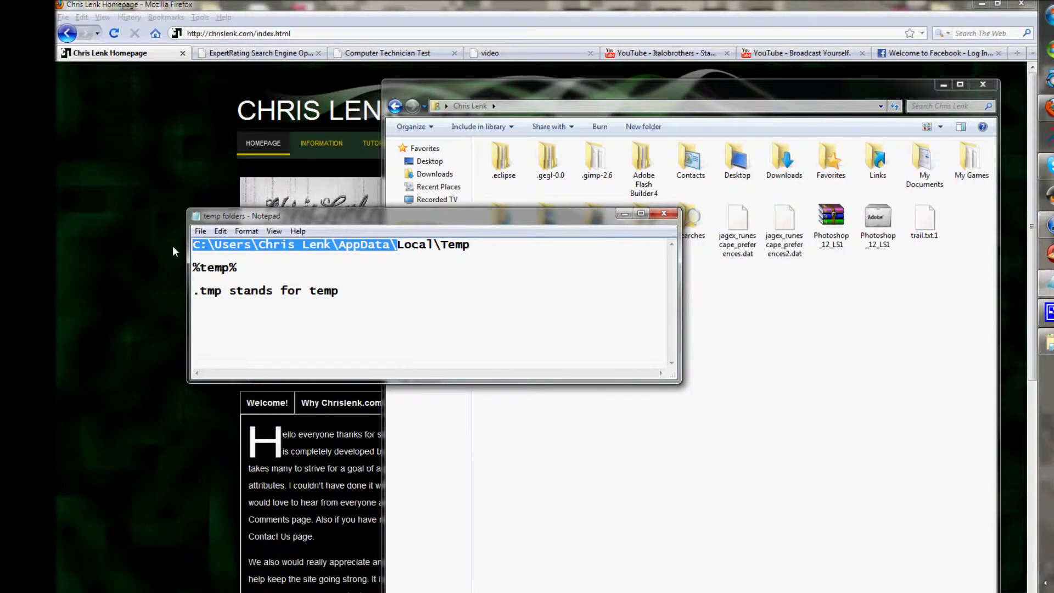
click(790, 484)
click(527, 110)
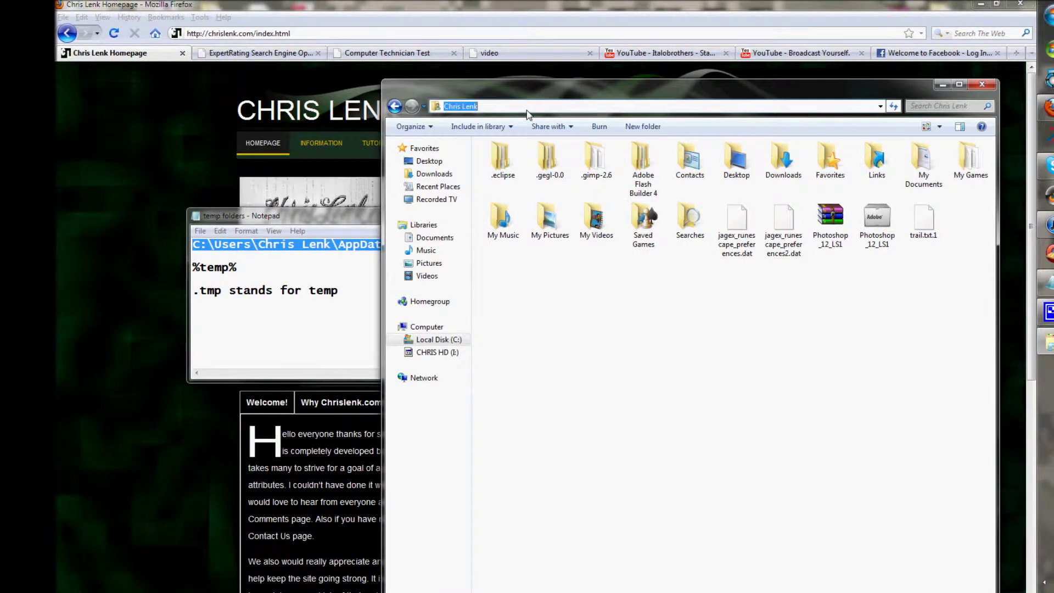
key(ctrl+v)
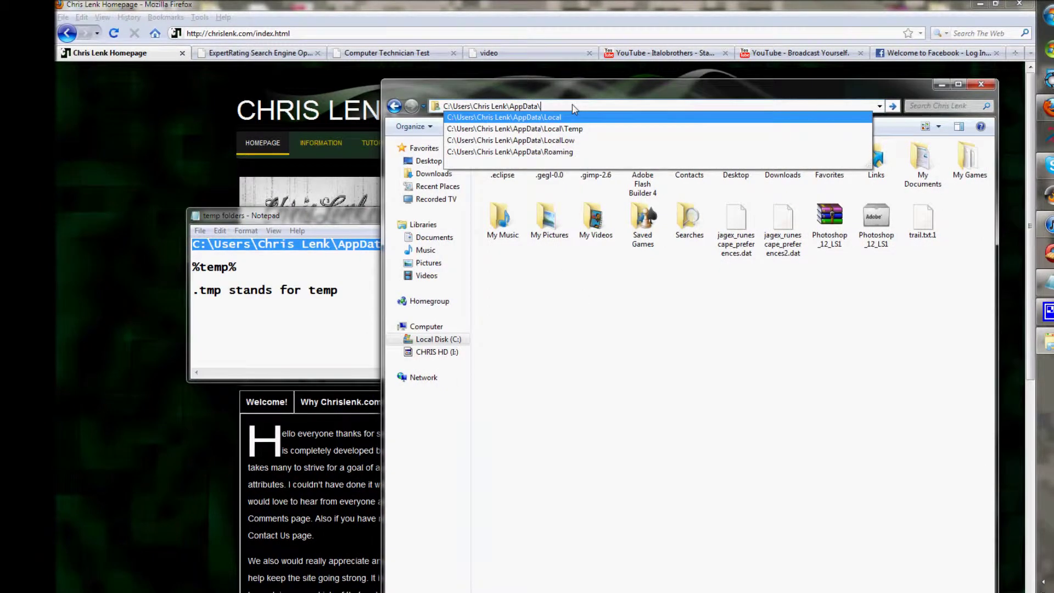
key(Return)
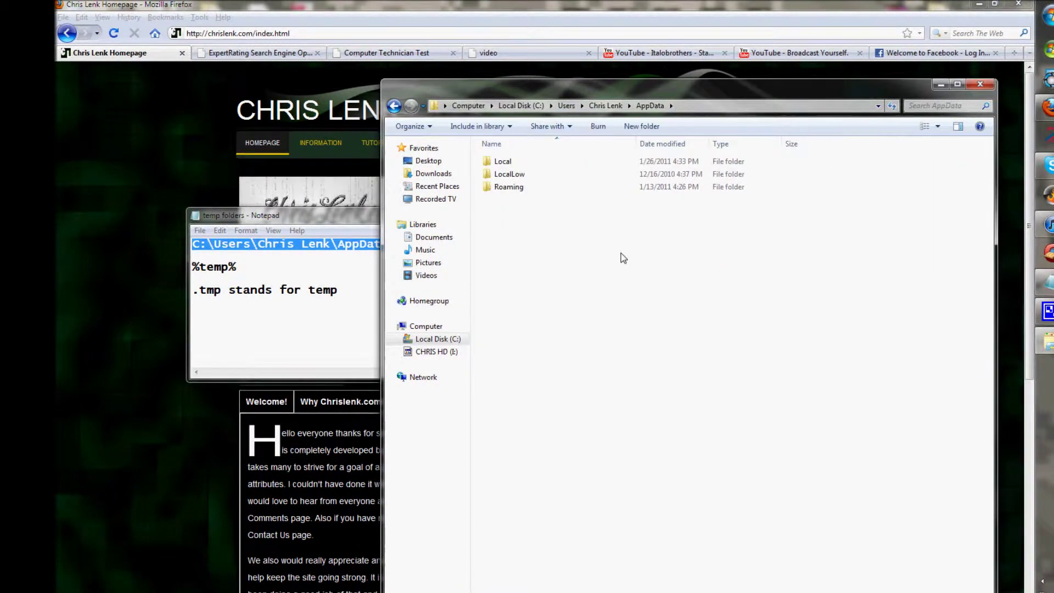
Step: Return to the profile folder and reach AppData by typing \App into the address
click(606, 105)
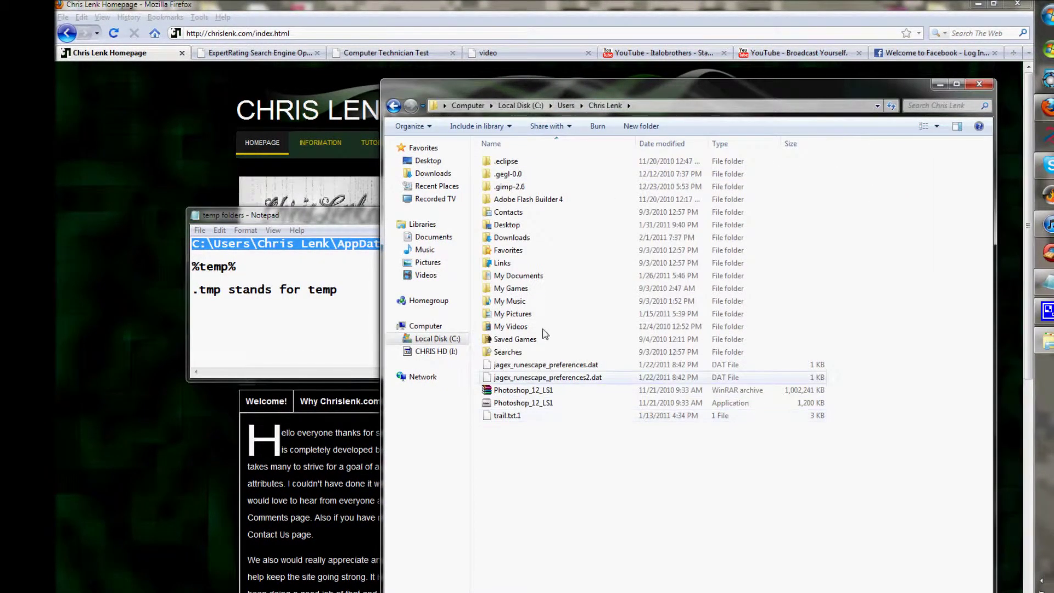
click(663, 106)
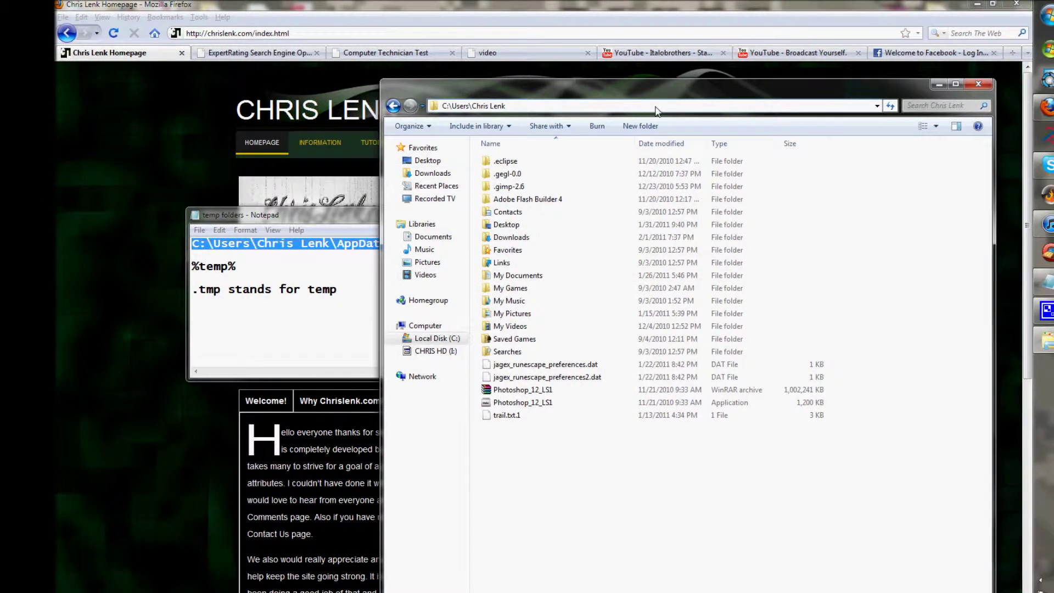
text(\A)
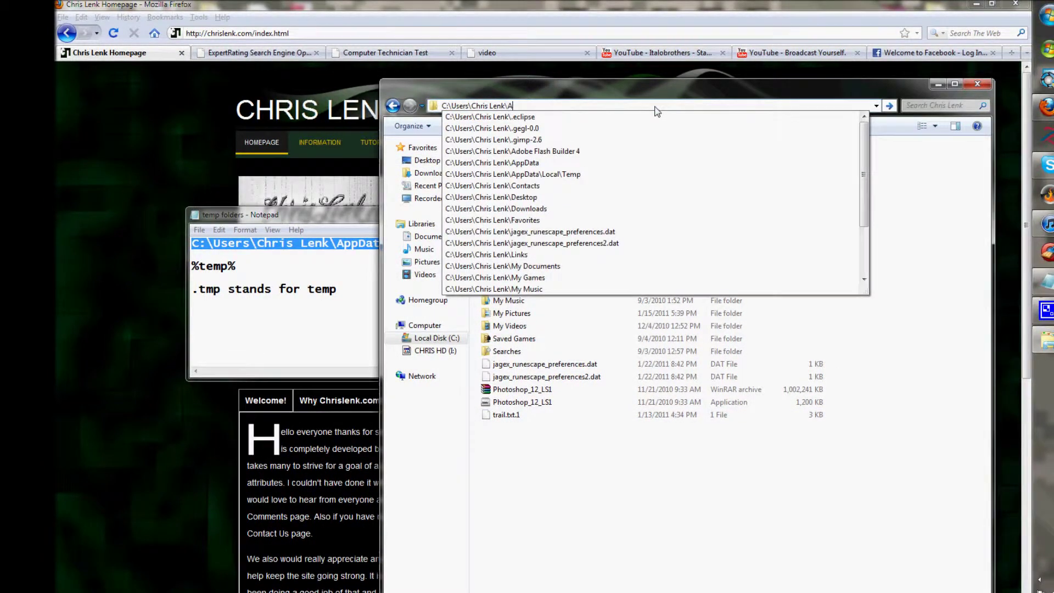
text(ppData)
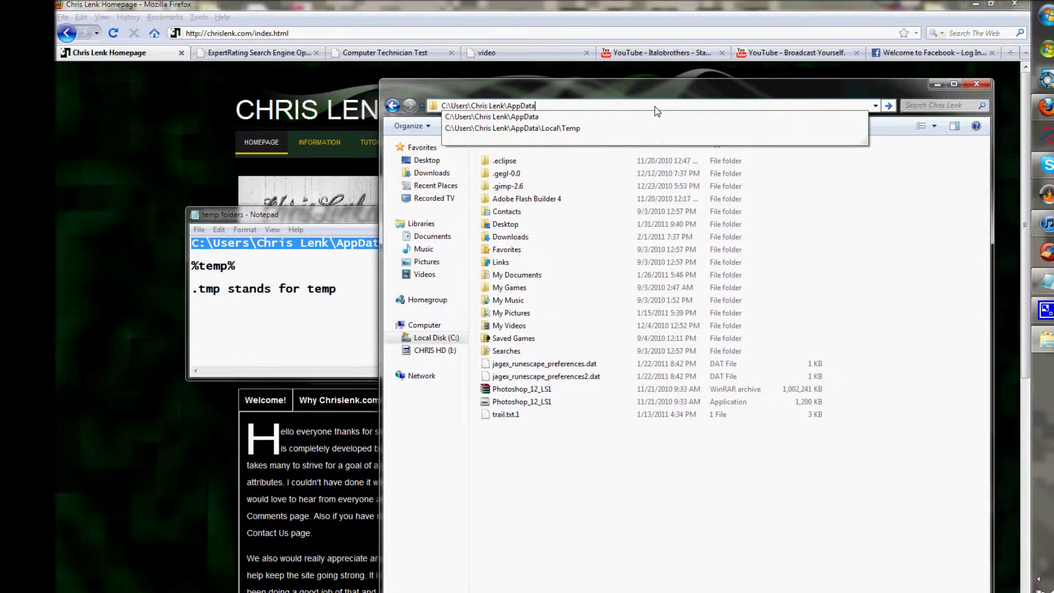
key(Return)
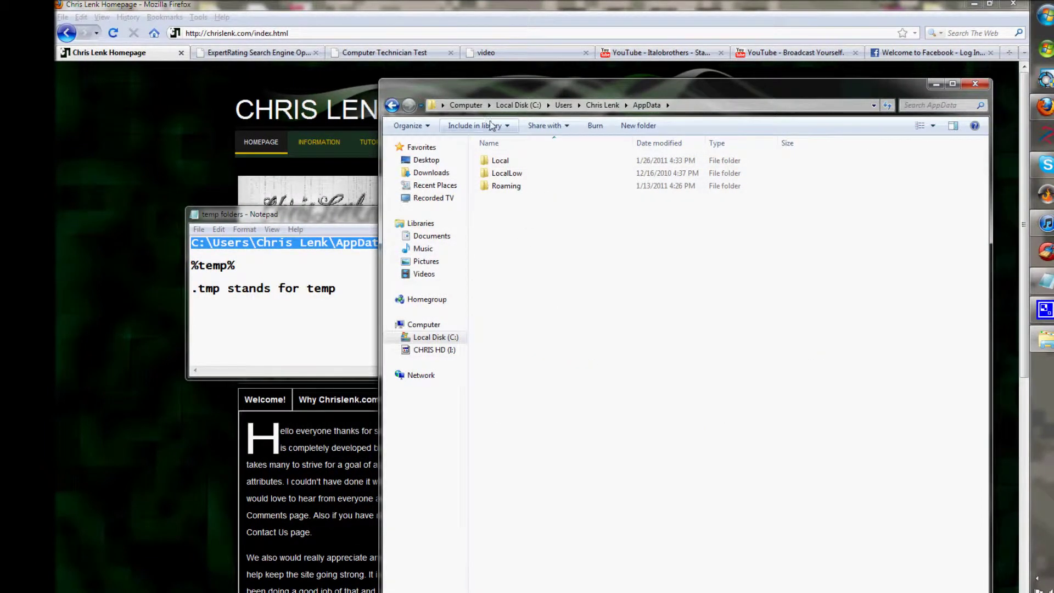
Step: Compare the AppData address with the Temp path written in the notes
click(708, 108)
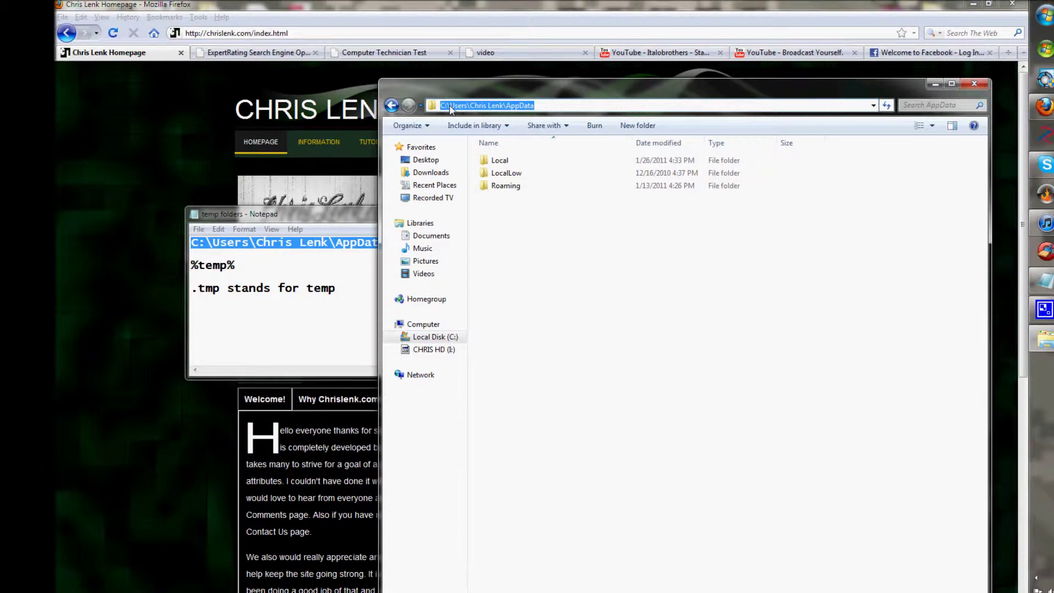
drag(450, 108, 444, 110)
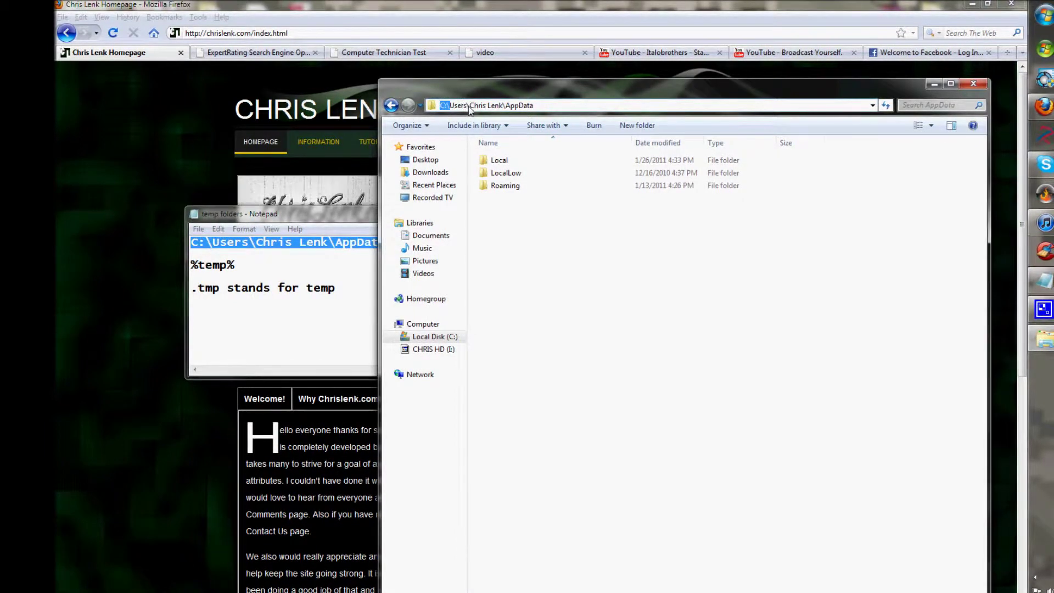
click(600, 311)
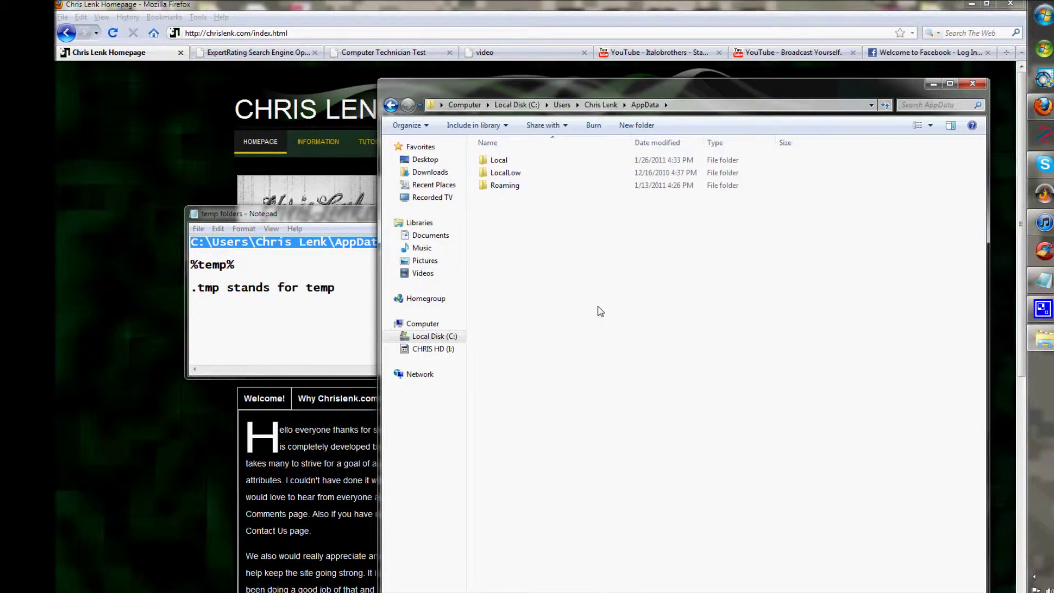
click(340, 275)
click(722, 207)
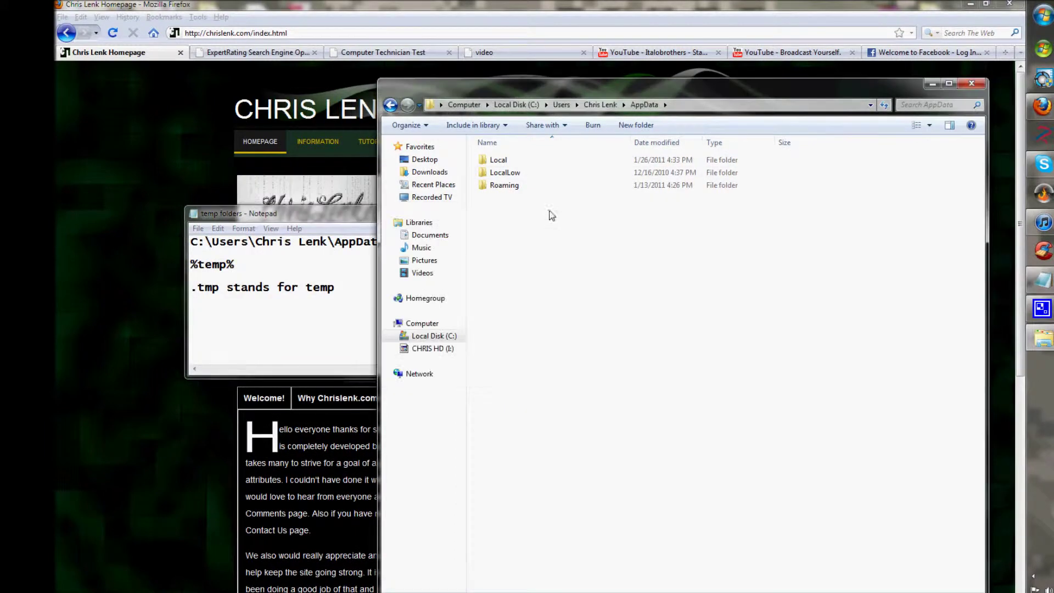
click(370, 244)
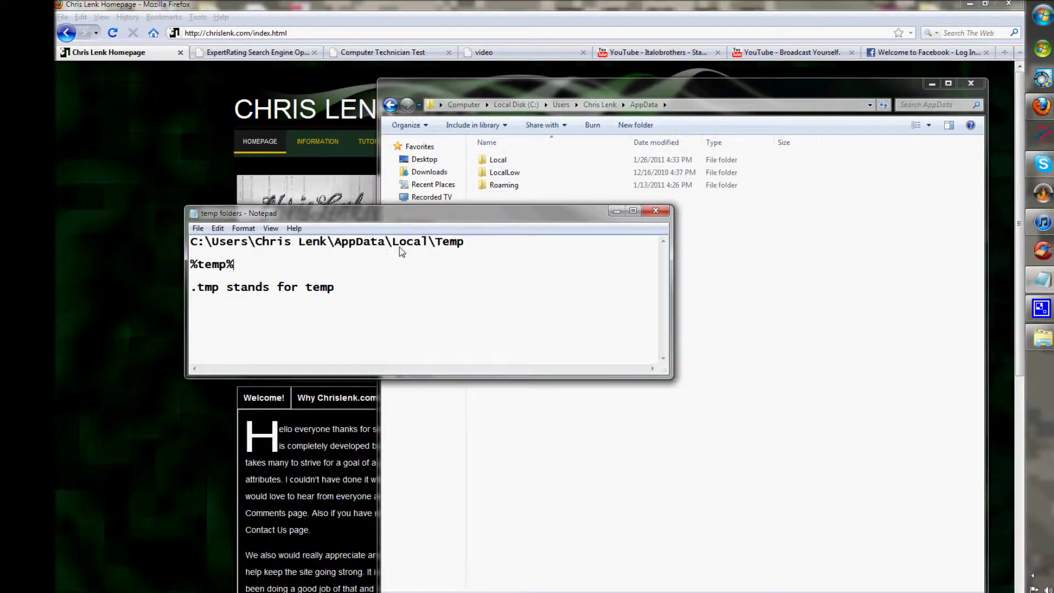
click(802, 292)
Step: Browse the Local and Roaming folders, then go back to AppData and open Local
double_click(497, 159)
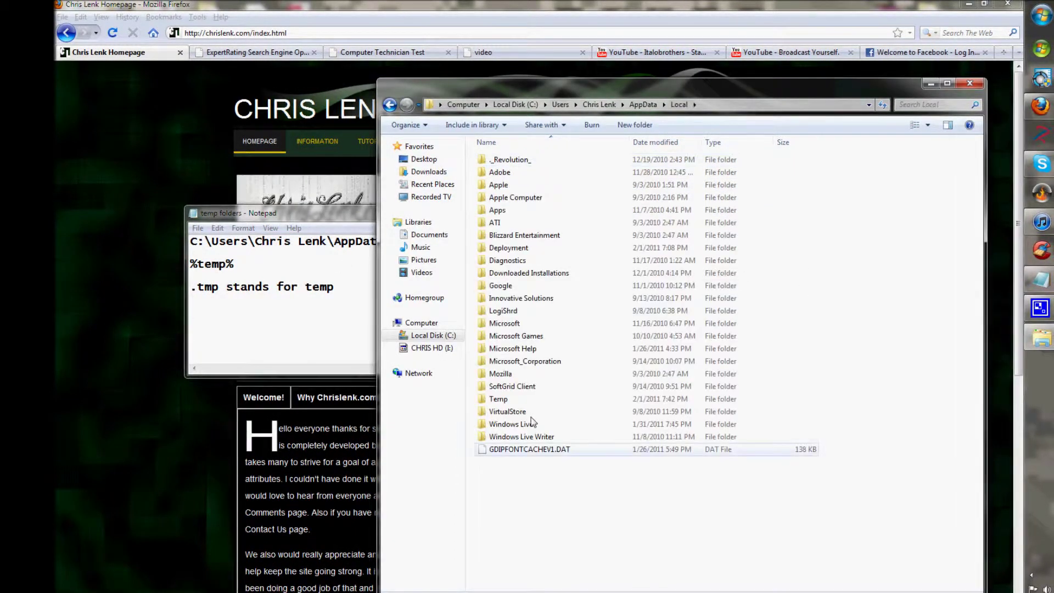
click(642, 104)
double_click(527, 185)
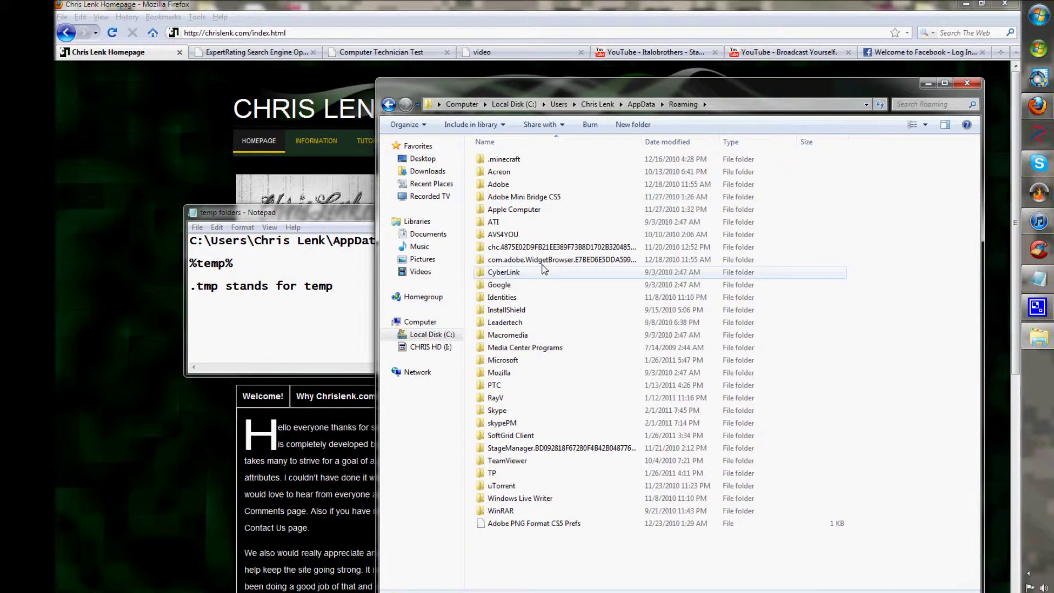
click(641, 104)
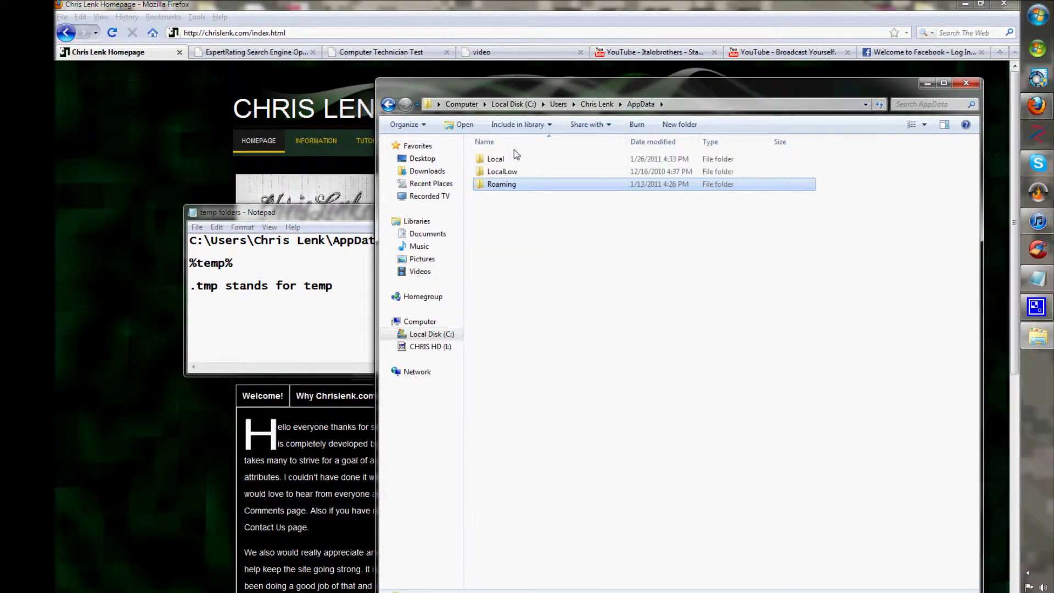
double_click(497, 159)
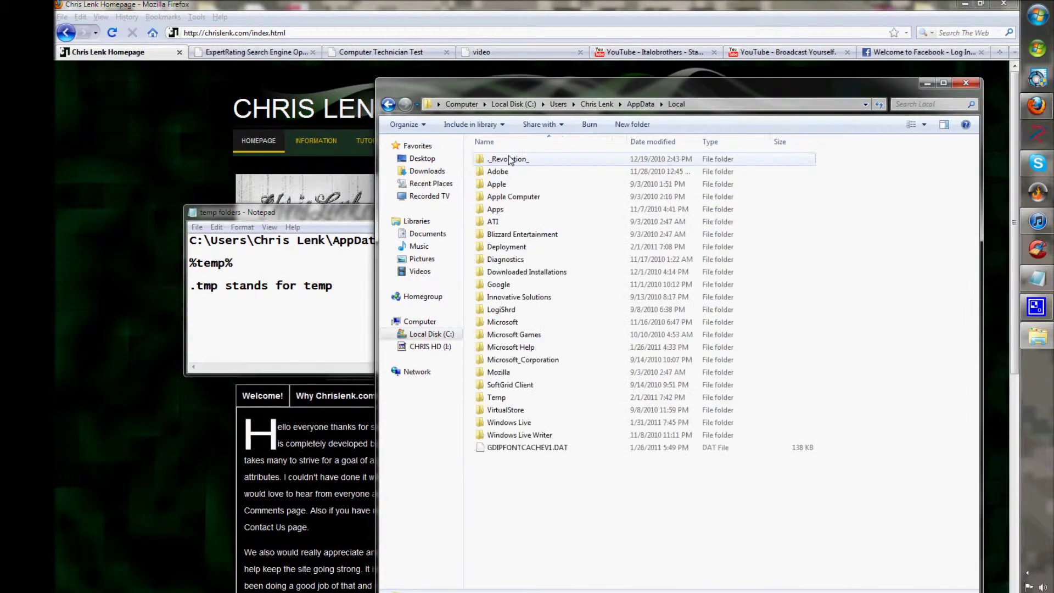
Step: Open Temp, delete all 28 items, and skip the folder and file still in use
double_click(508, 398)
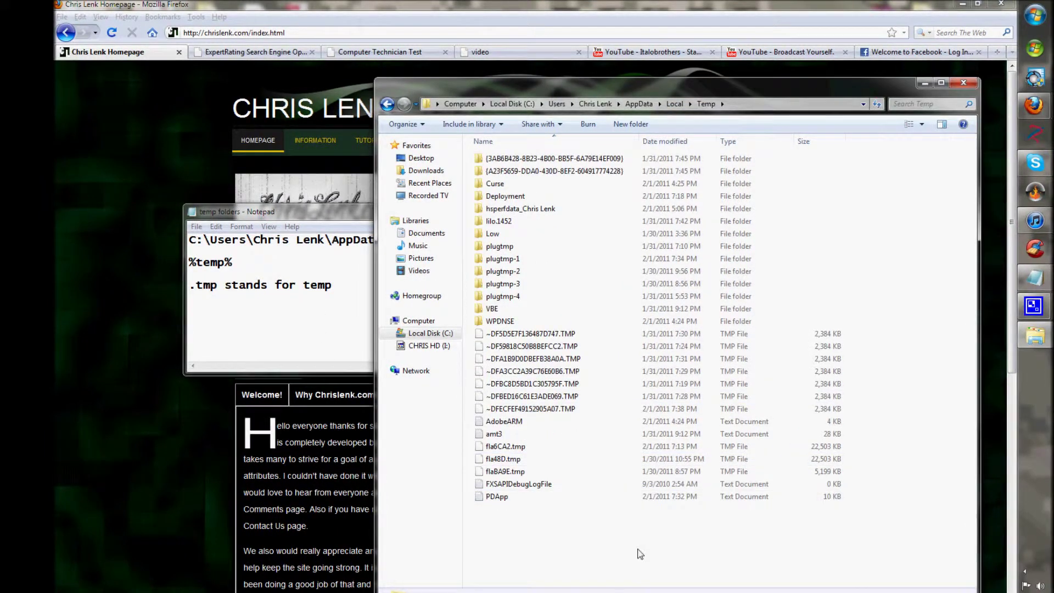
drag(634, 549, 491, 162)
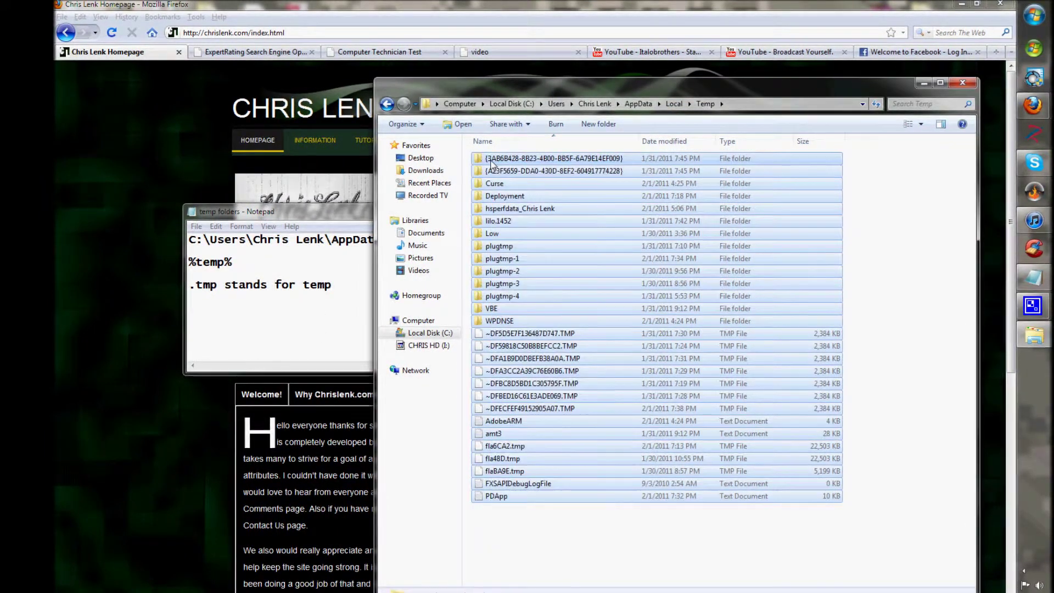
key(shift+F10)
click(543, 334)
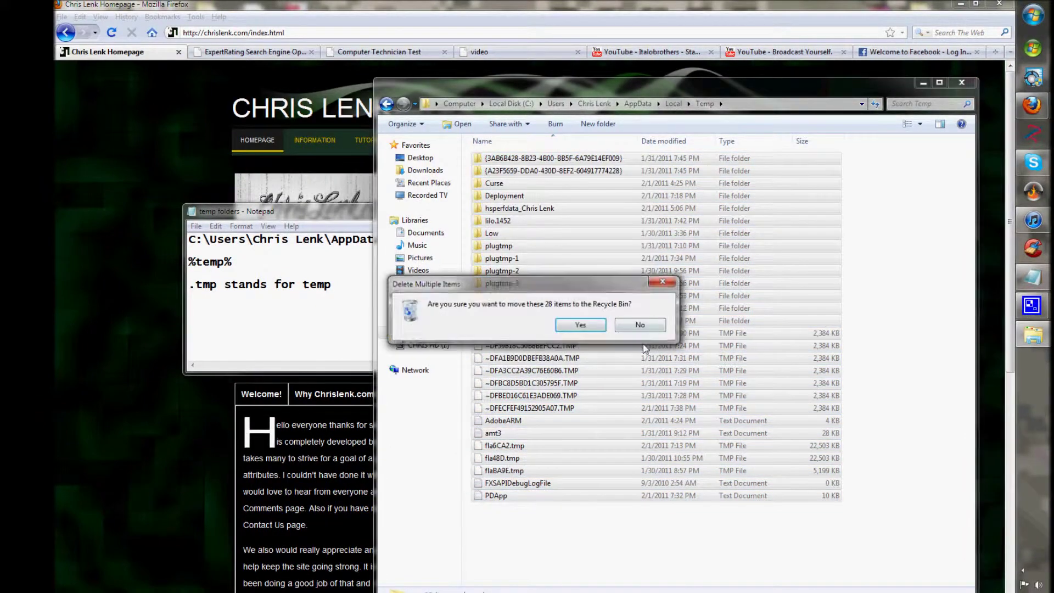
key(Return)
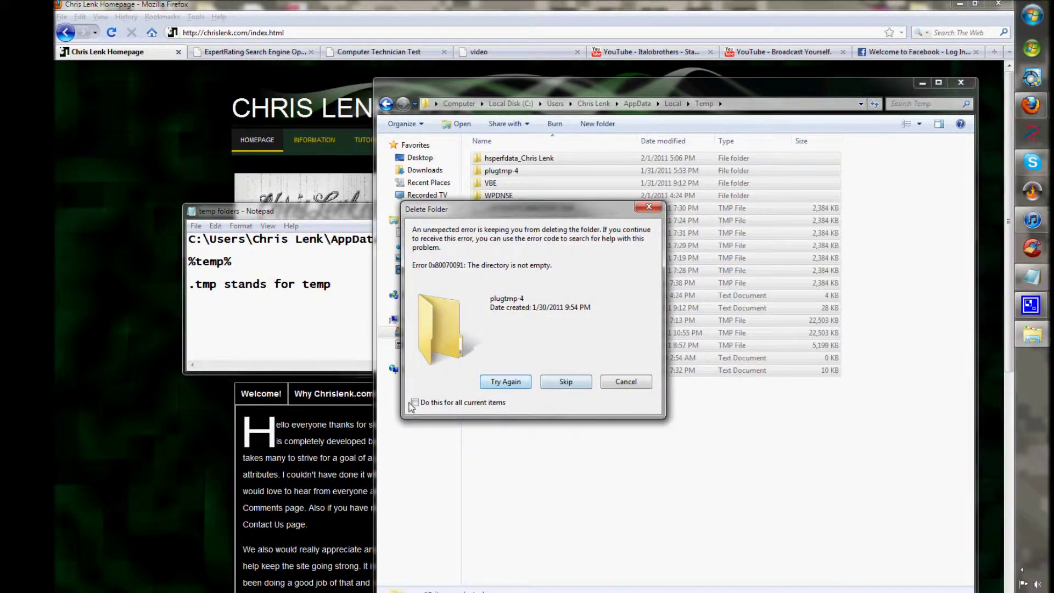
click(415, 402)
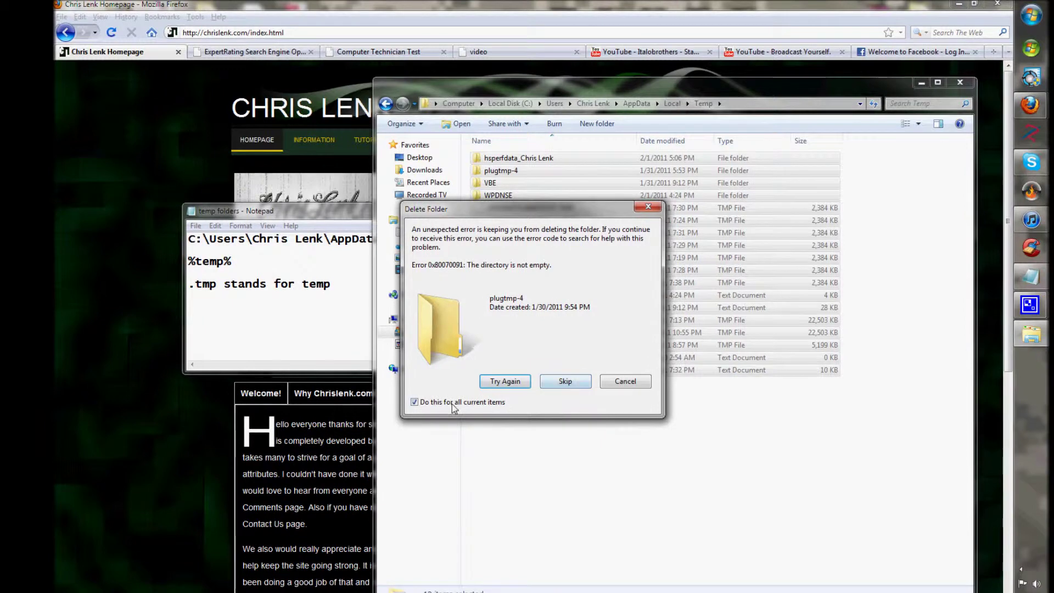
click(554, 383)
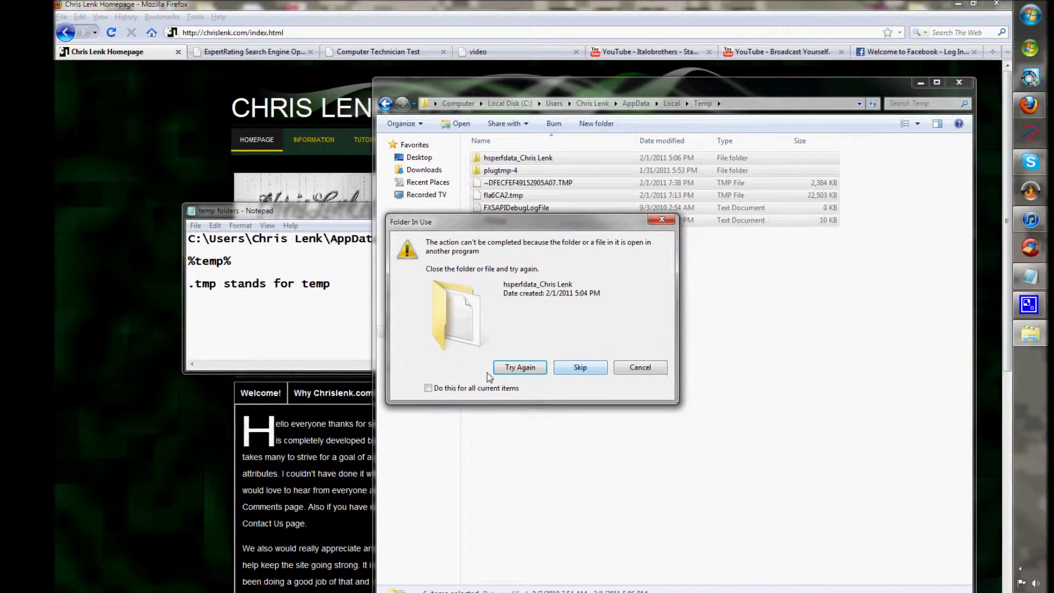
click(567, 367)
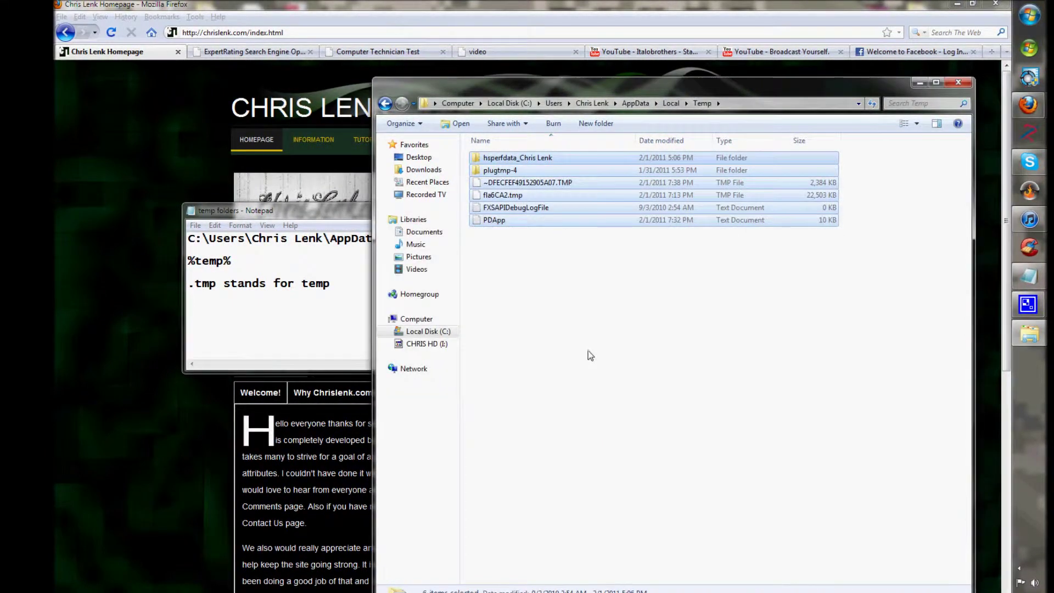
drag(533, 250, 509, 161)
click(530, 258)
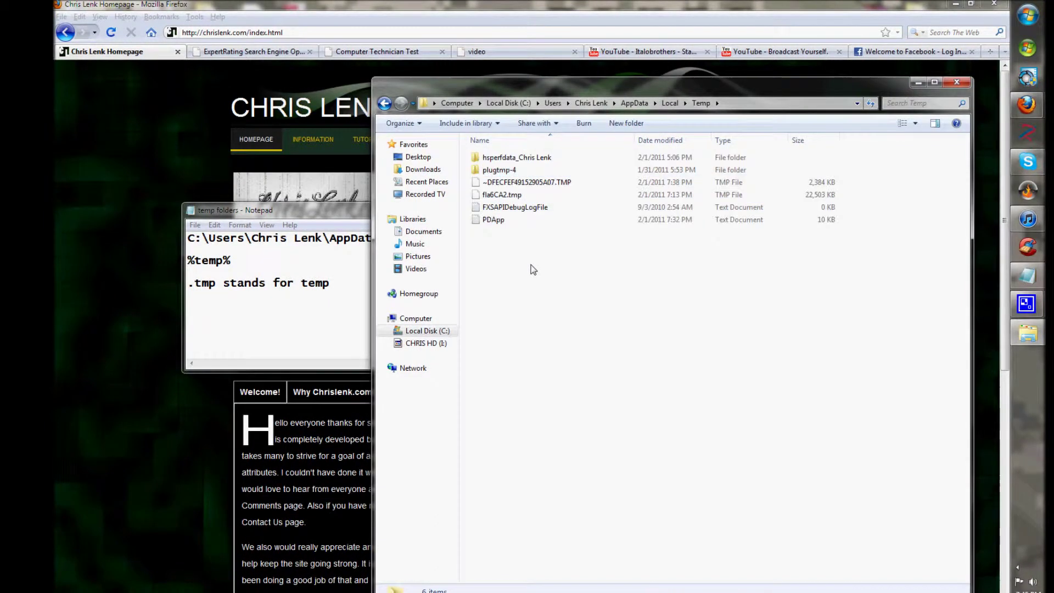
double_click(518, 171)
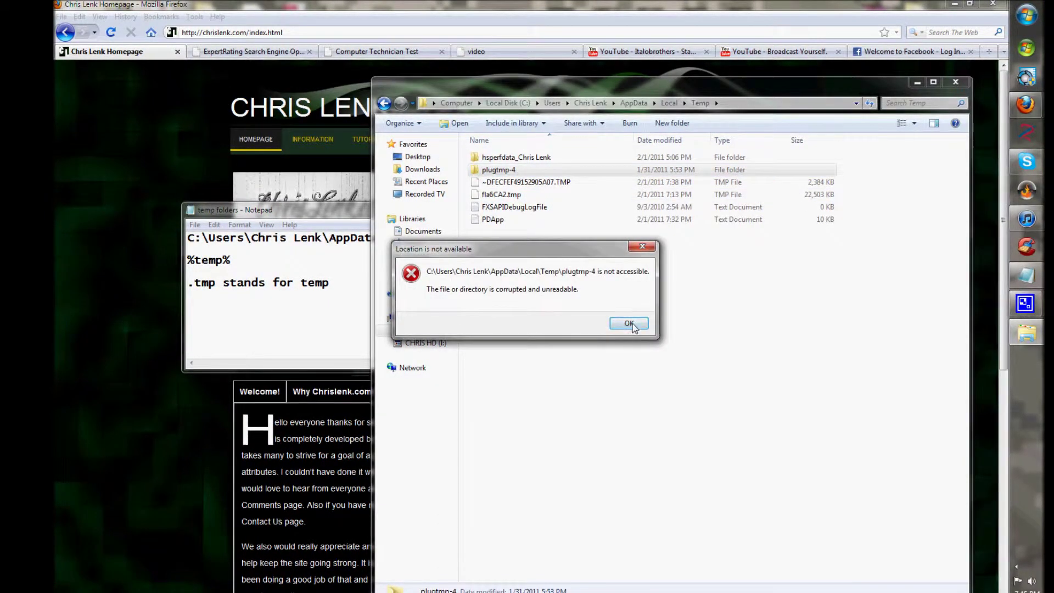
click(629, 323)
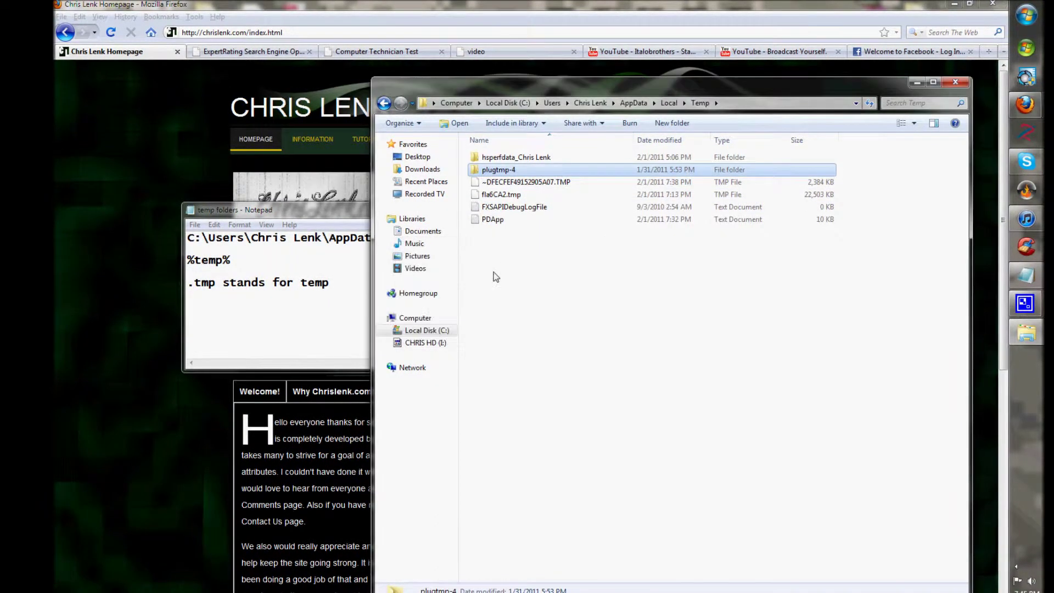
click(516, 184)
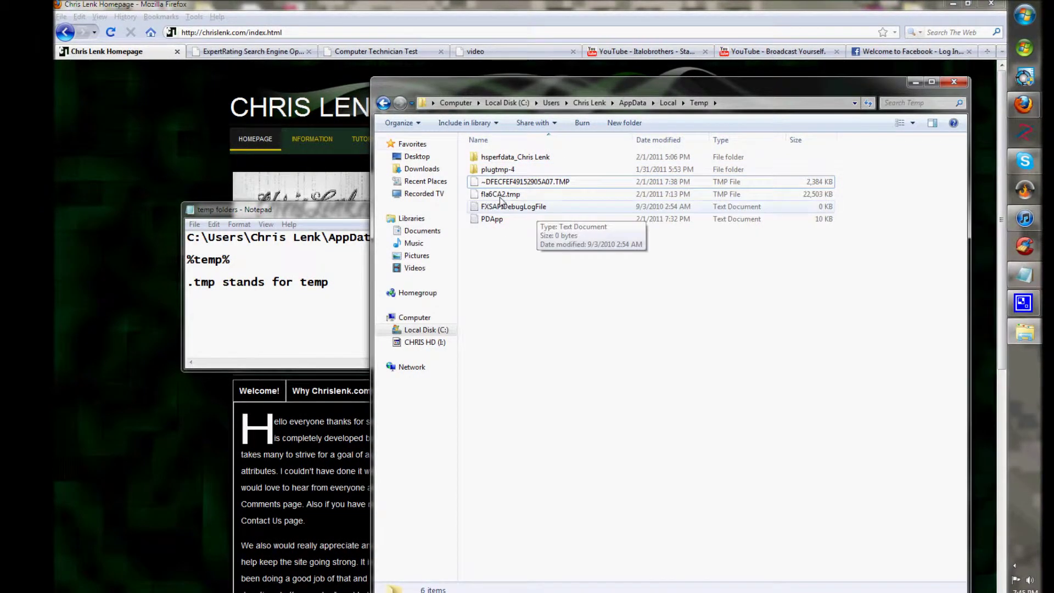
key(BackSpace)
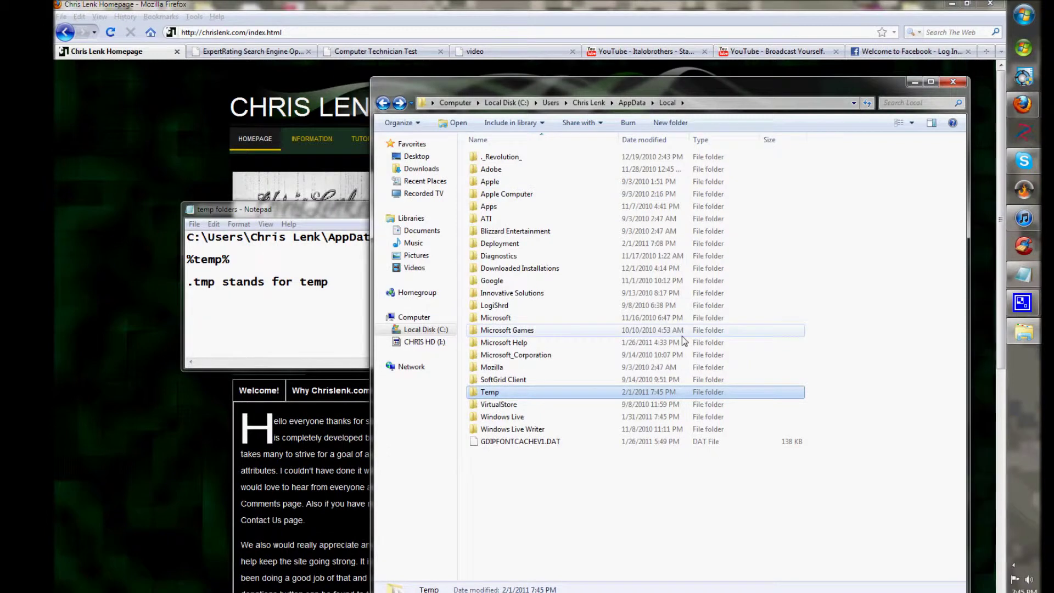
double_click(554, 392)
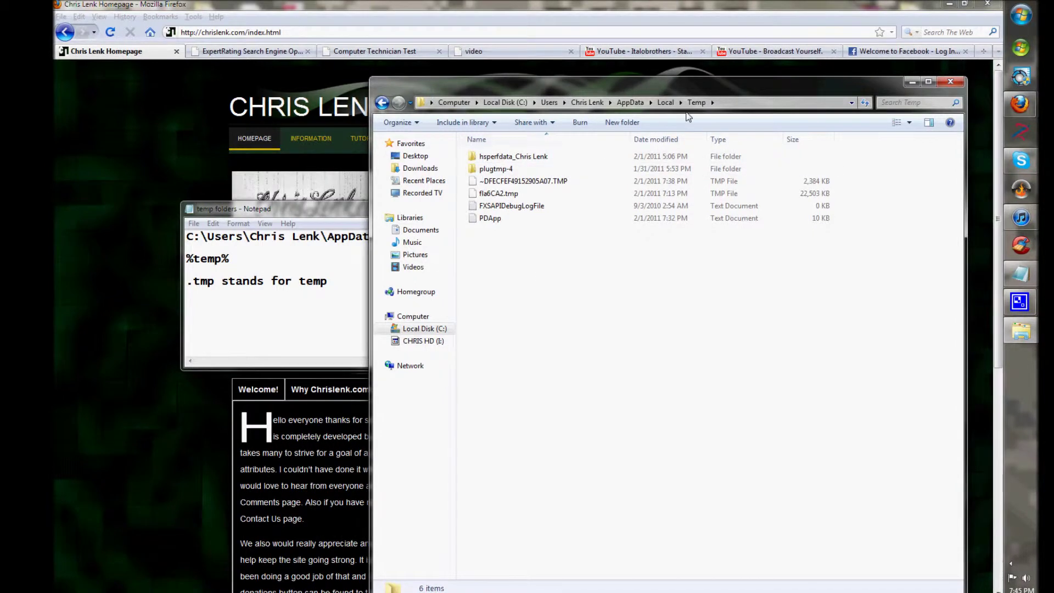
Step: Close the Temp folder window and minimize the 'temp folders' note
click(958, 83)
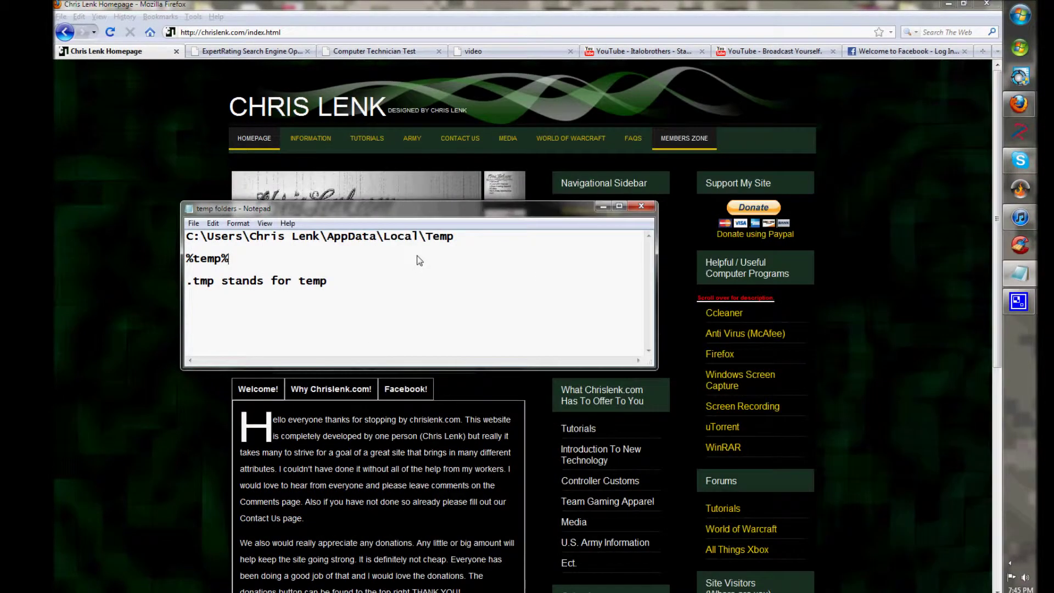
click(602, 207)
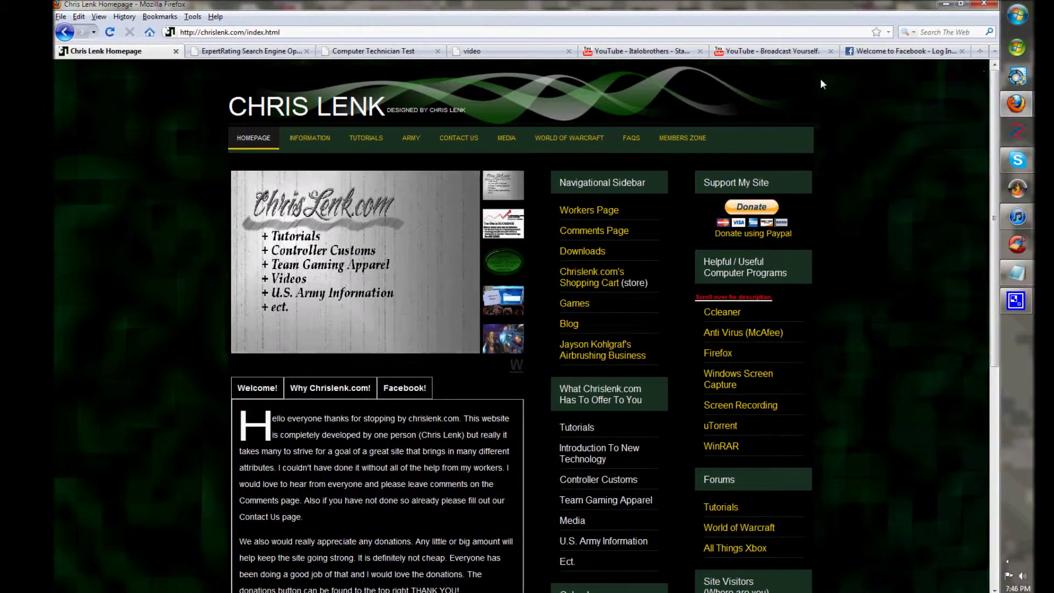
Step: Open Firefox's download list and open the folder containing ccsetup303.exe
click(193, 17)
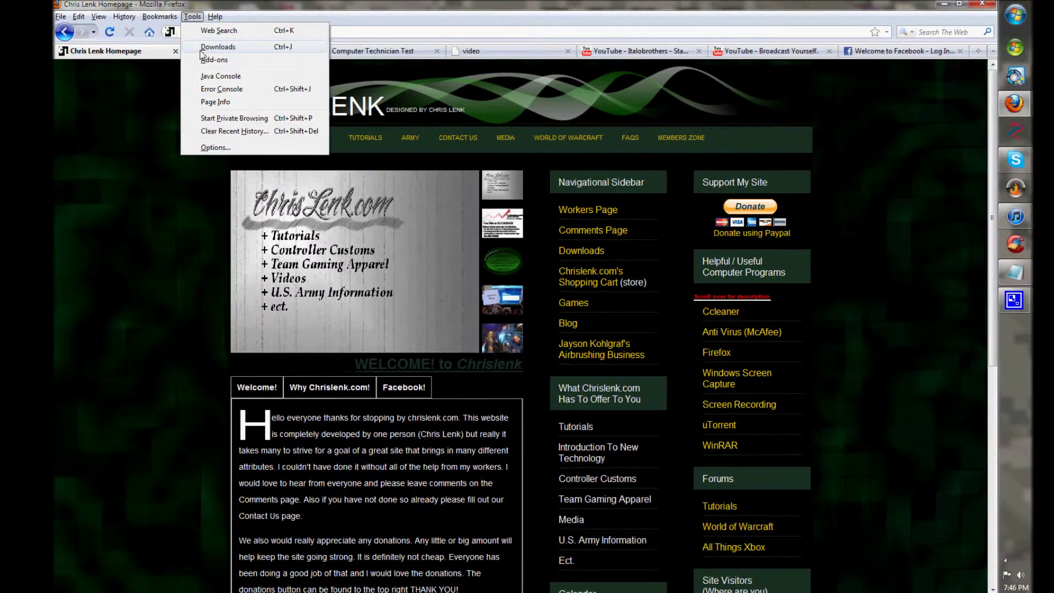
click(218, 48)
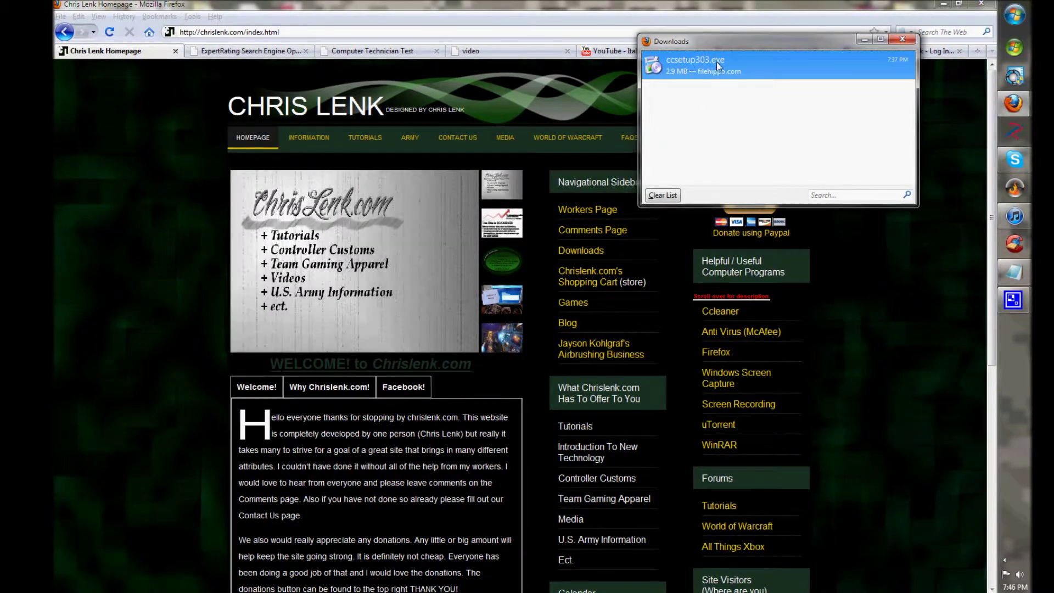
right_click(703, 82)
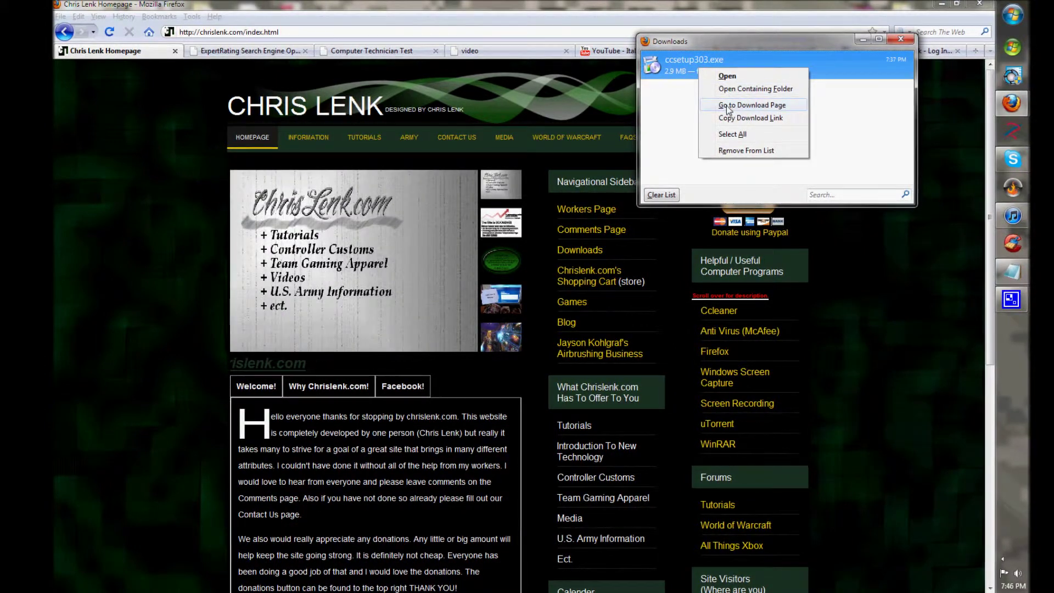
click(729, 89)
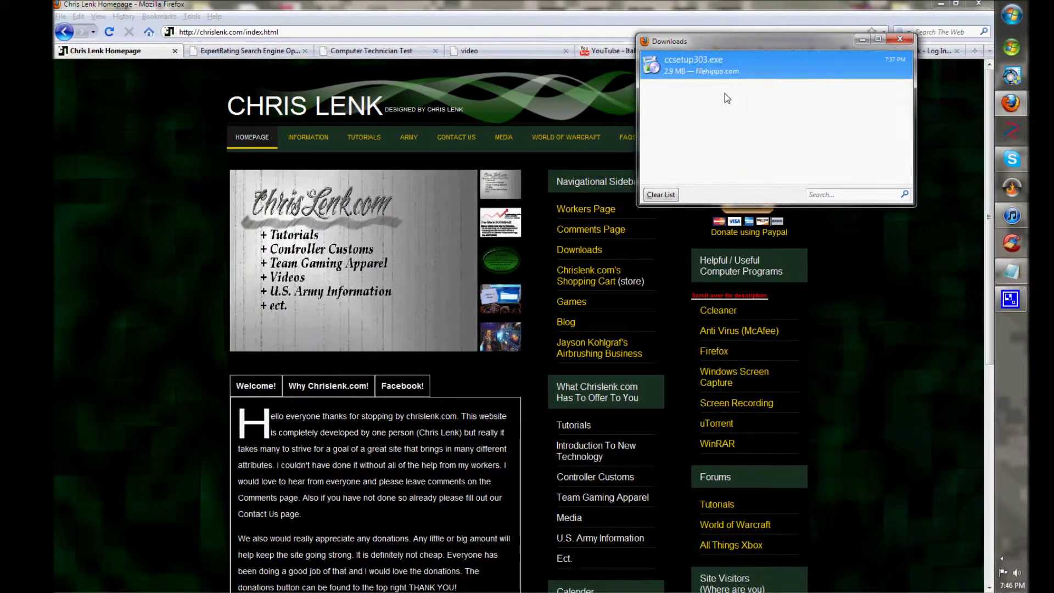
Step: Select all six files in Downloads and delete them to the Recycle Bin
drag(865, 247, 461, 138)
right_click(476, 150)
click(507, 313)
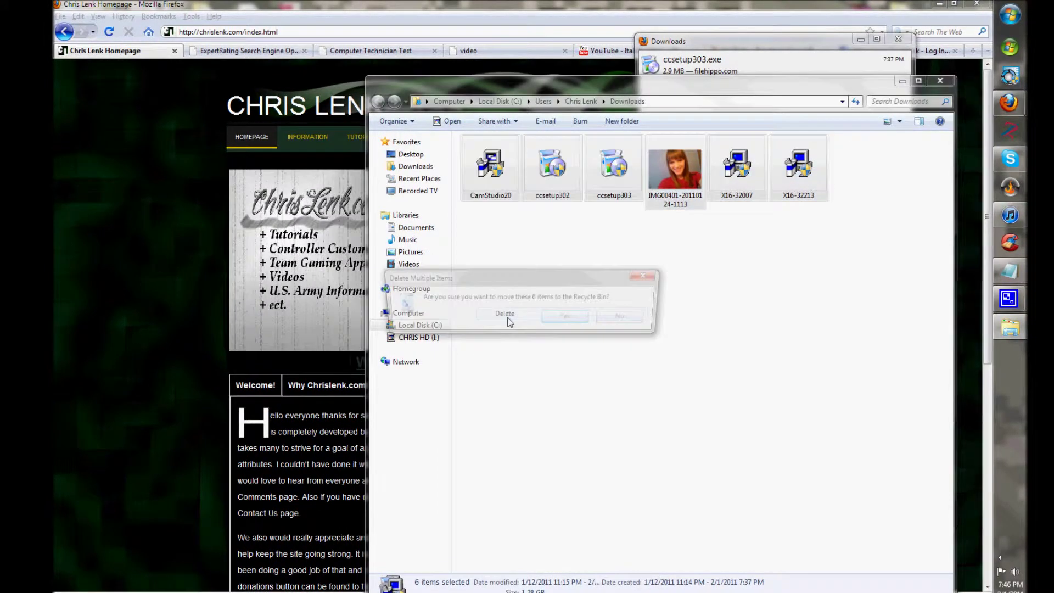
click(571, 318)
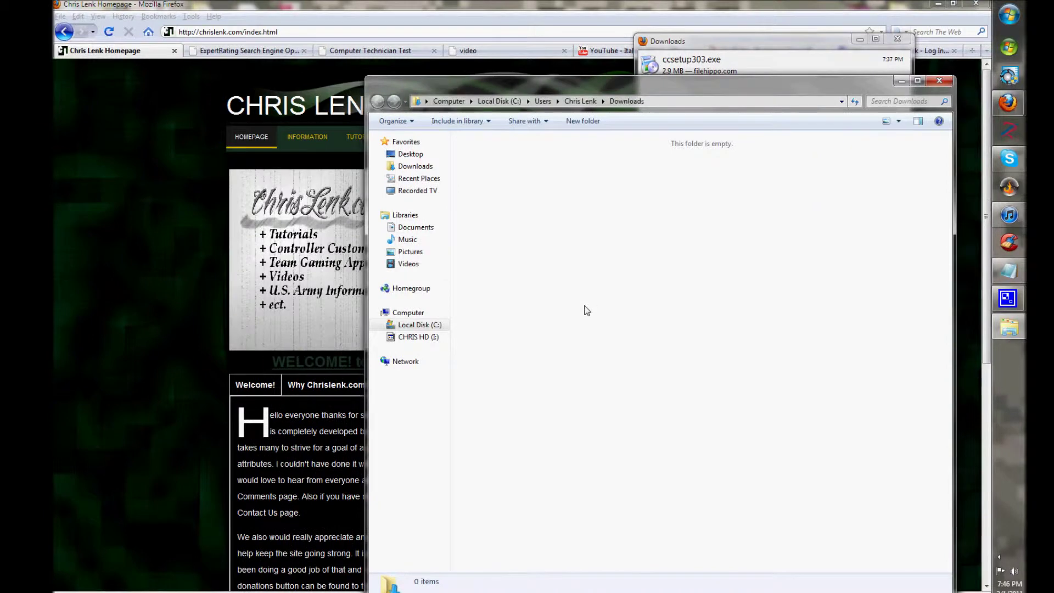
click(940, 83)
Step: Clear ccsetup303.exe from the download list and close the Downloads window
right_click(714, 63)
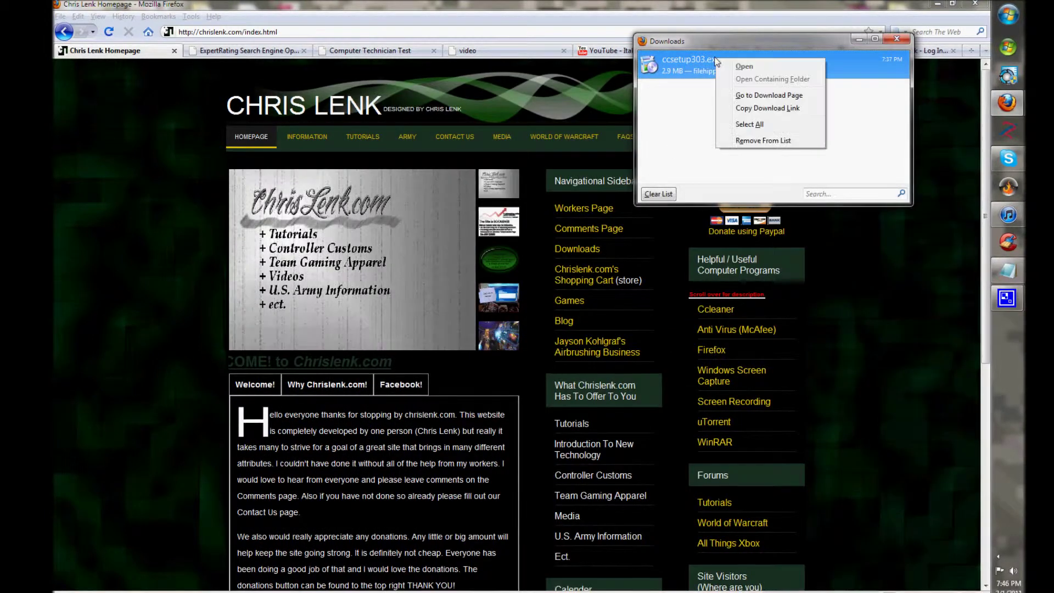
click(677, 156)
click(658, 193)
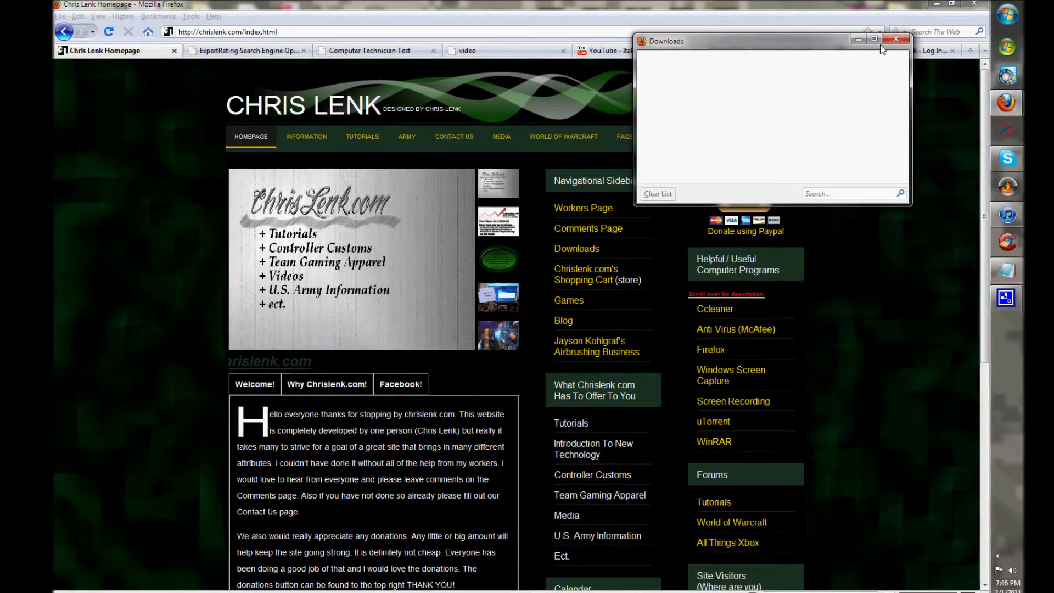
click(896, 38)
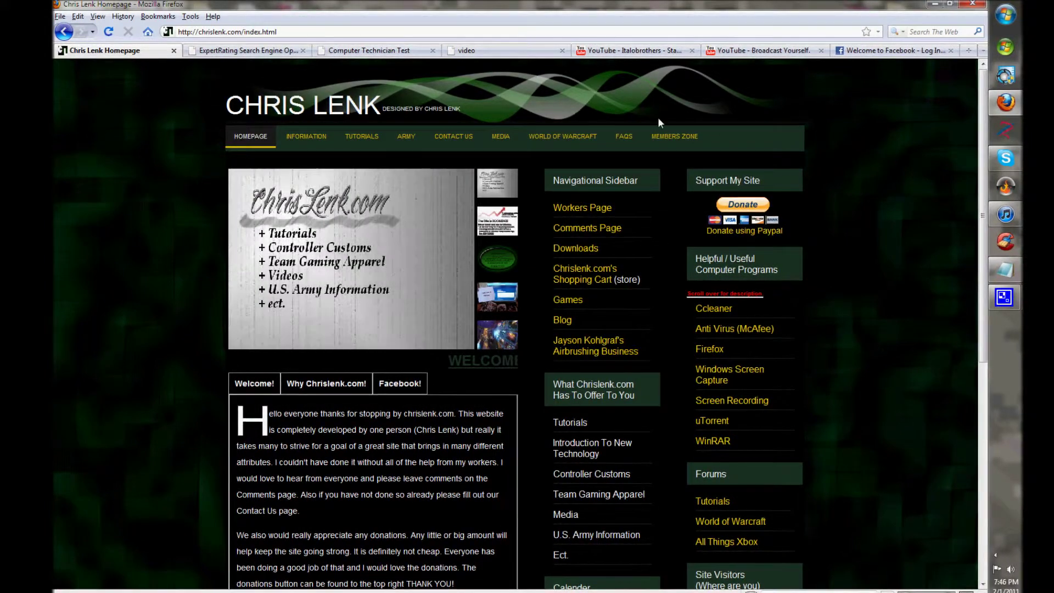
Step: Bring the Notepad temp folders note back in front of the browser
scroll(811, 307, down, 4)
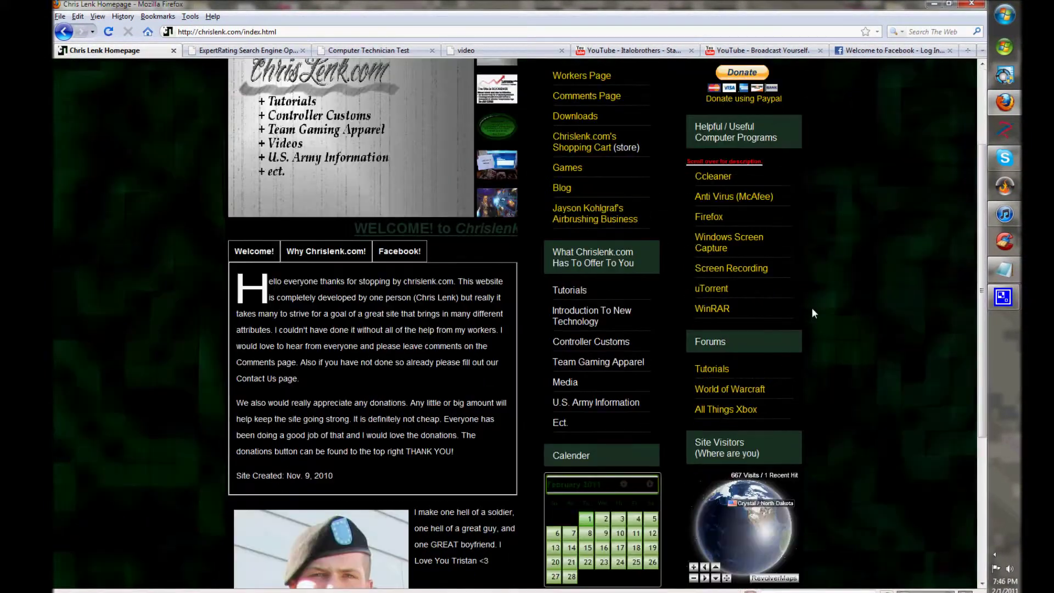
scroll(812, 308, up, 2)
scroll(840, 305, up, 2)
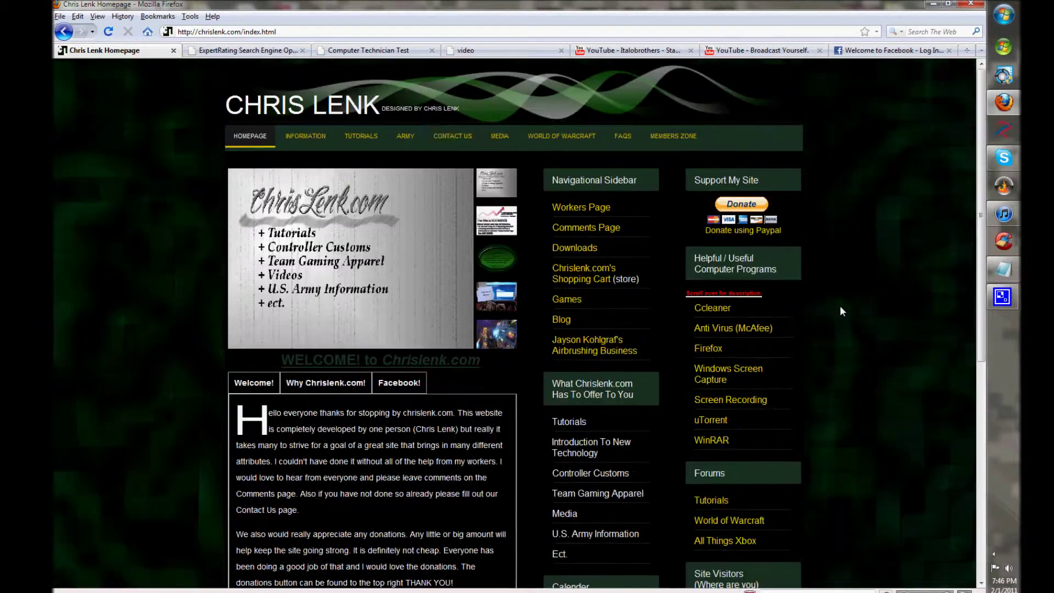
click(995, 269)
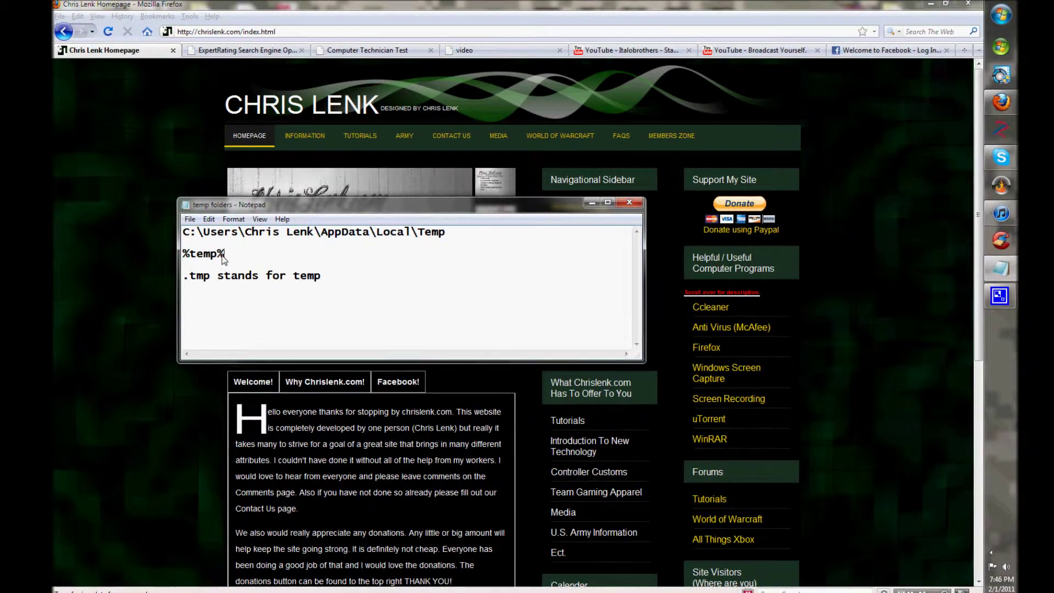
Step: Highlight the %temp% line, then the local Temp folder path line, in the notes
drag(228, 254, 182, 254)
click(276, 250)
drag(463, 238, 186, 233)
click(371, 240)
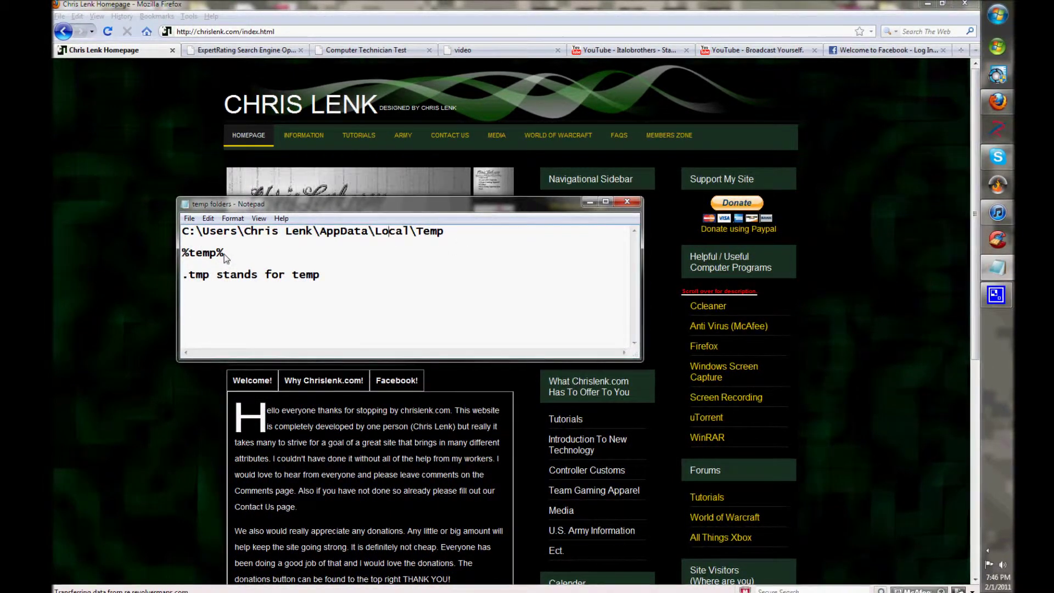
Step: Highlight the final % of %temp%, then select all the note text and deselect it
click(249, 256)
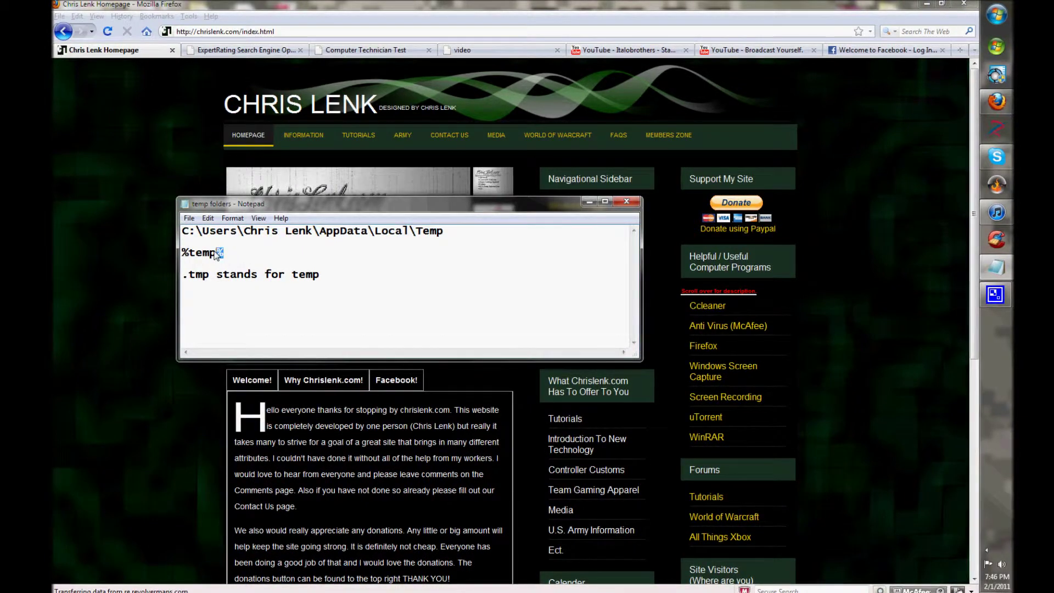
drag(219, 253, 241, 255)
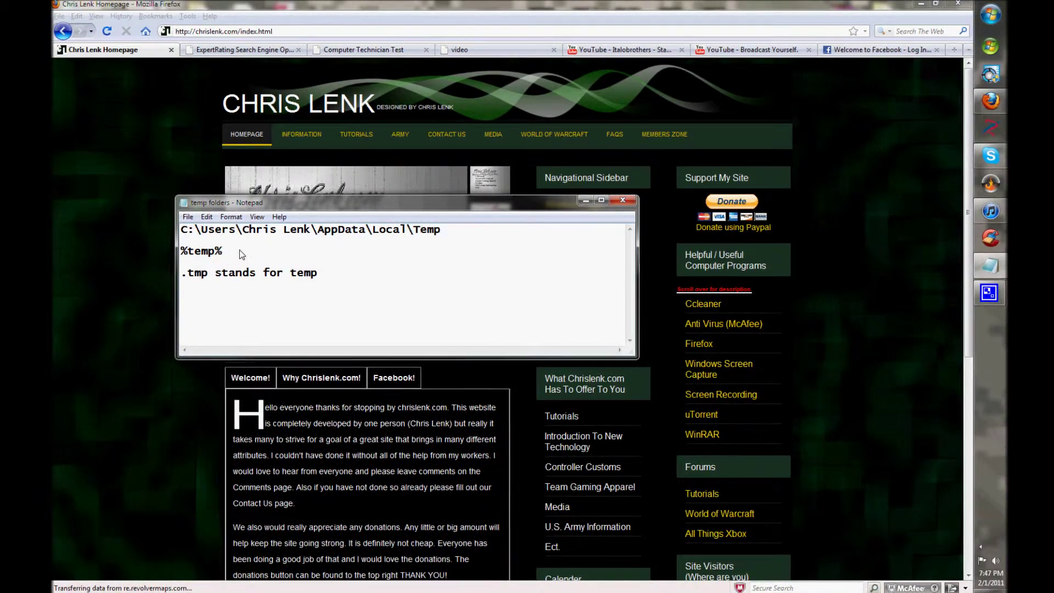
key(ctrl+a)
click(351, 265)
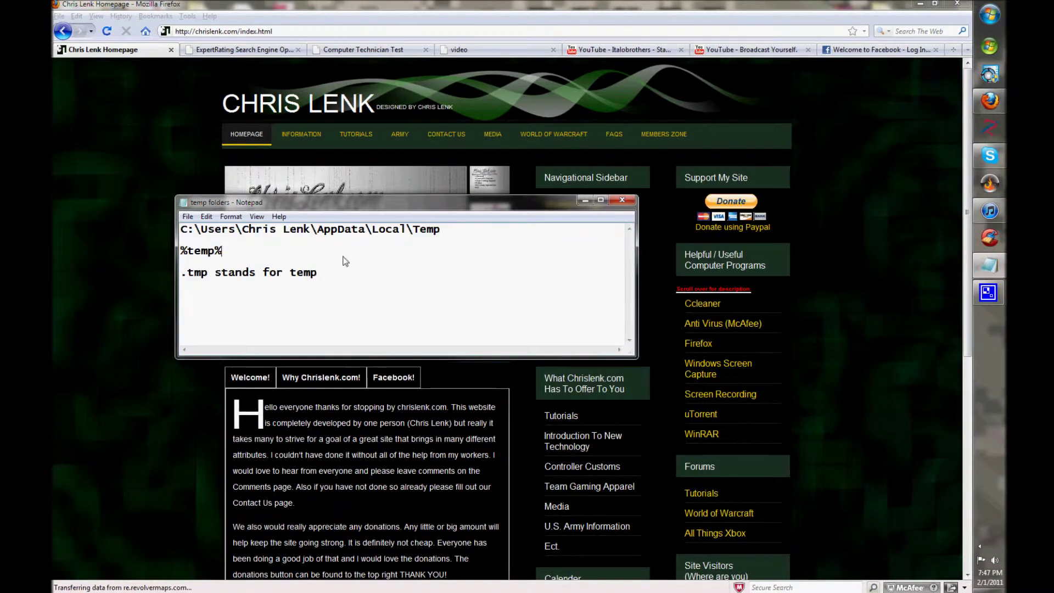